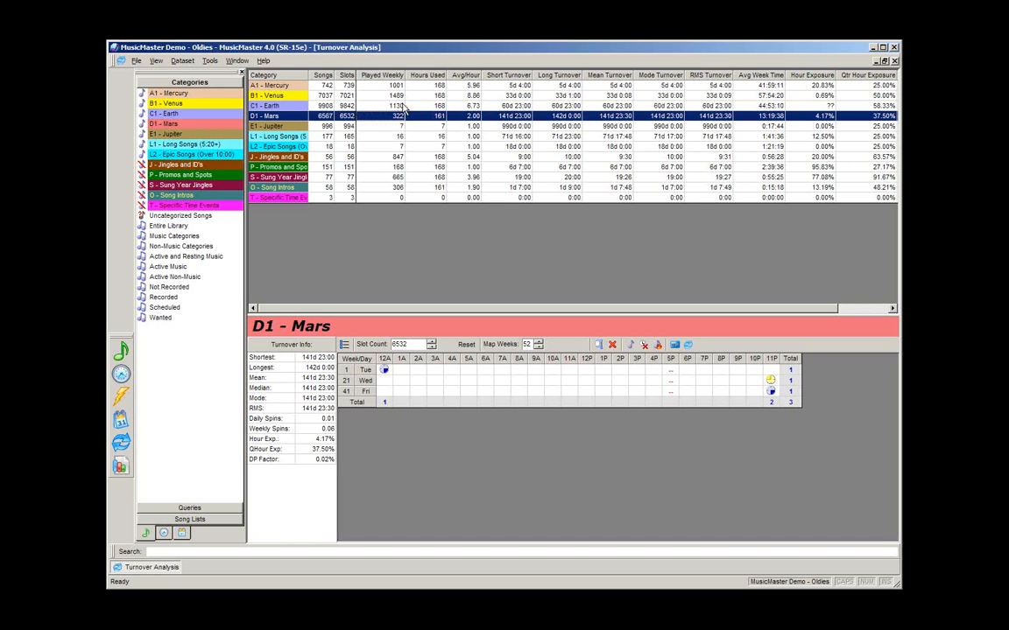
# Show the turnover details for the C1 - Earth category, then close the turnover analysis
pyautogui.click(357, 105)
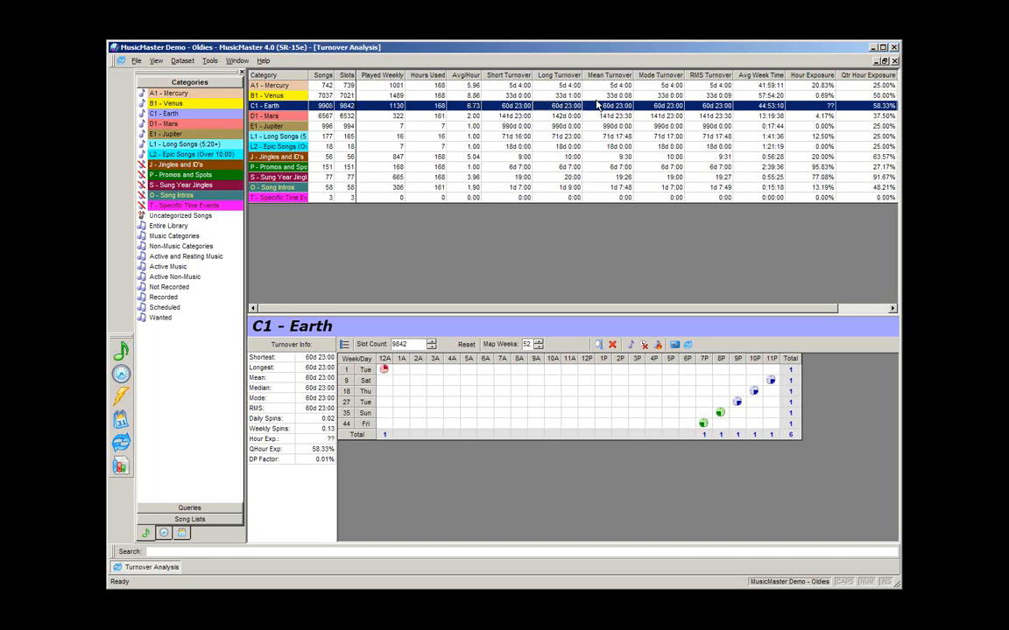
pyautogui.click(894, 62)
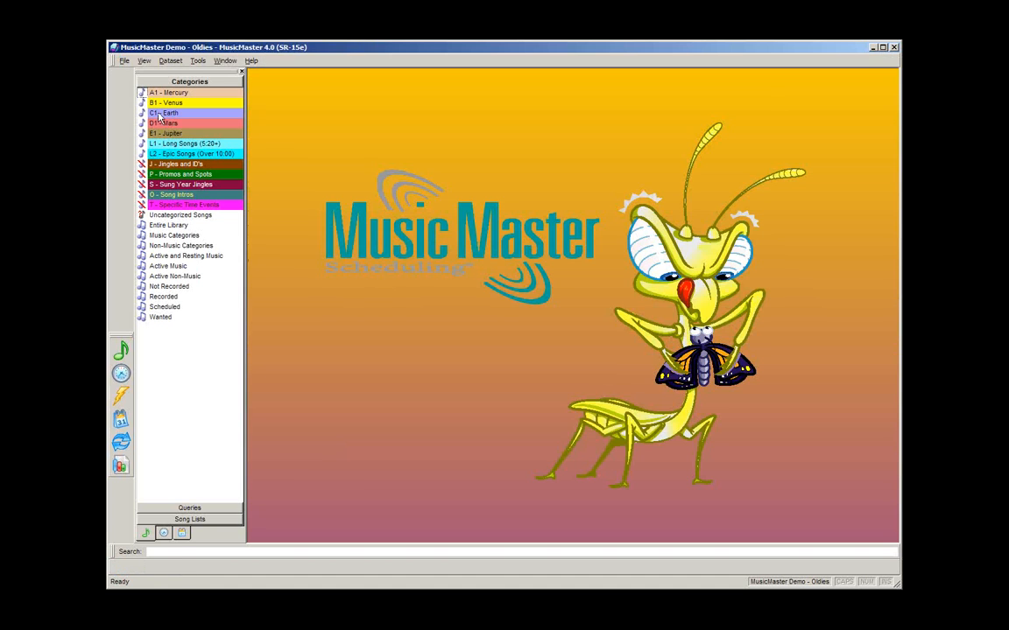
# Bring up the schedule's Gold Recycle settings and choose the C1 - Earth category
pyautogui.click(172, 63)
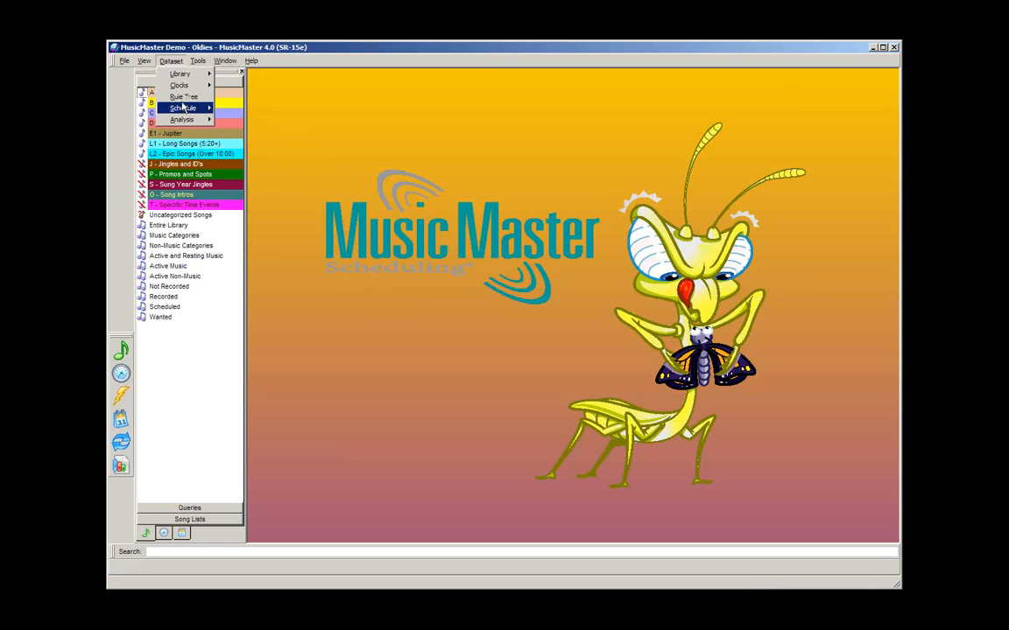
pyautogui.moveTo(194, 108)
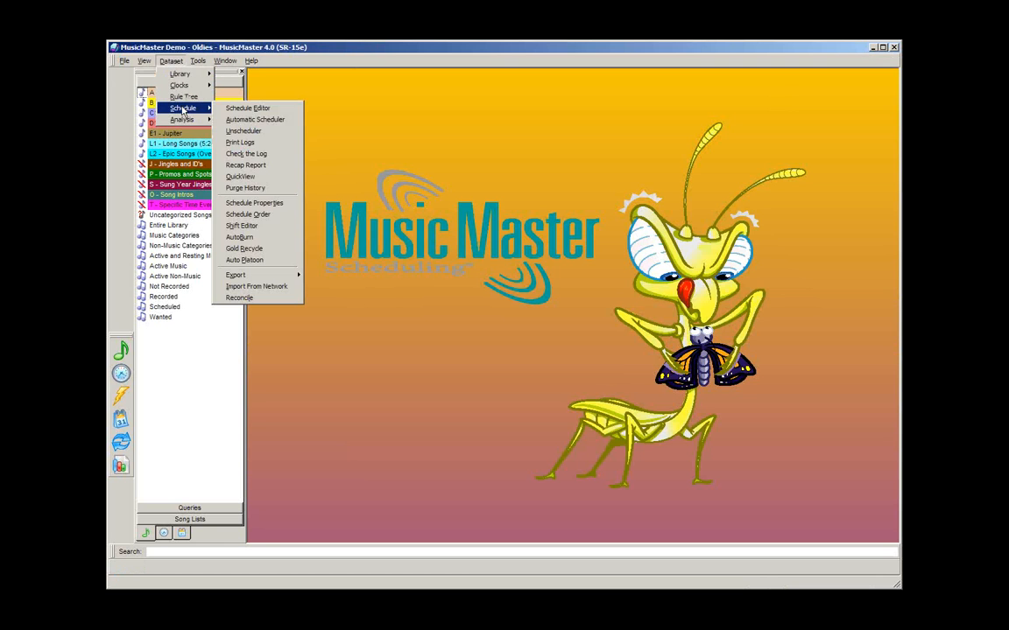
pyautogui.click(246, 250)
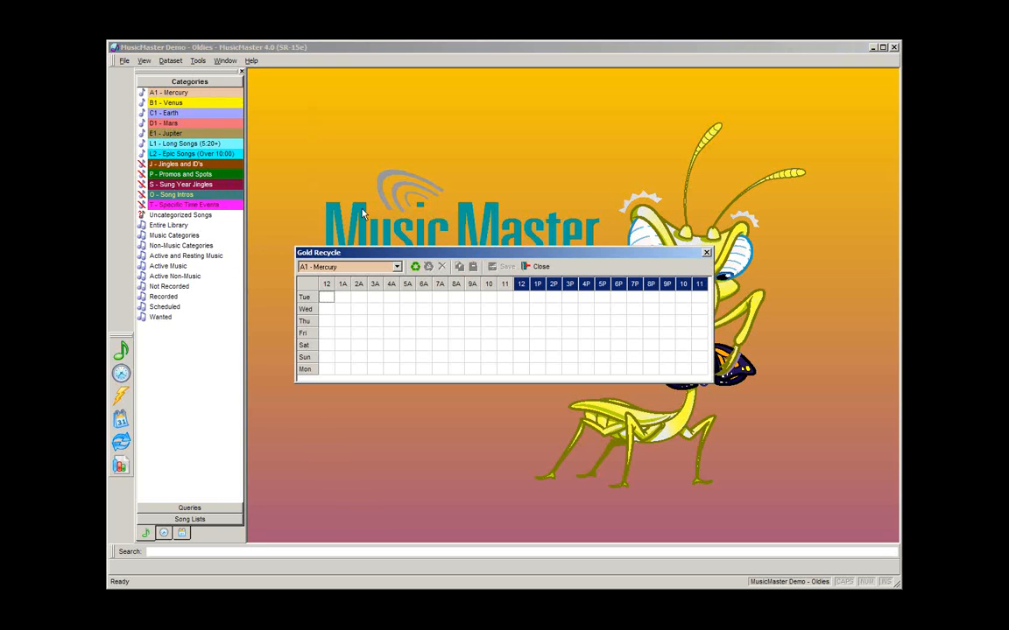
pyautogui.moveTo(417, 253); pyautogui.dragTo(425, 127)
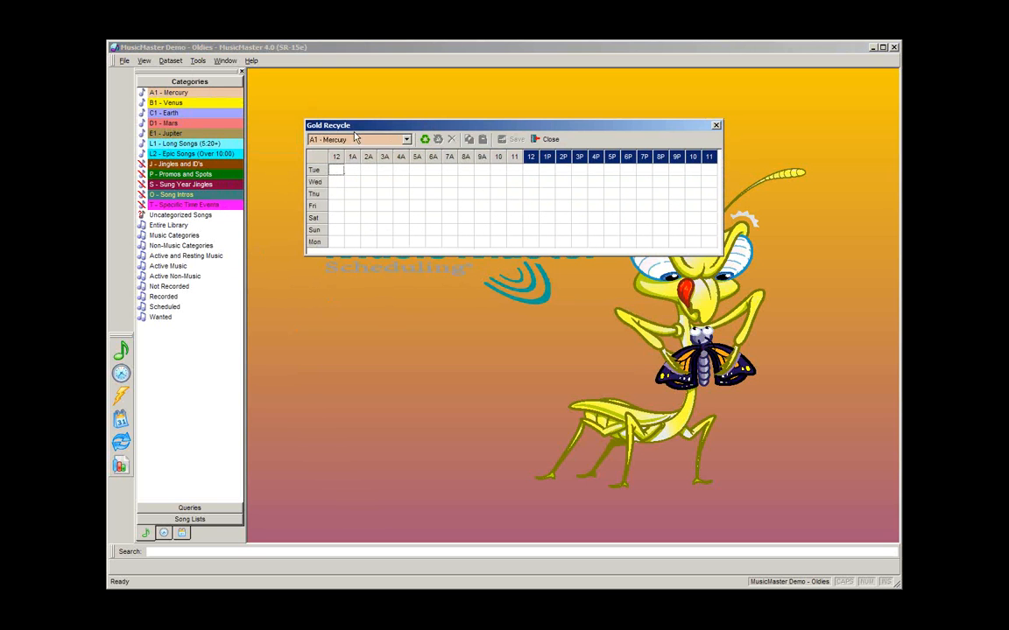
pyautogui.click(406, 142)
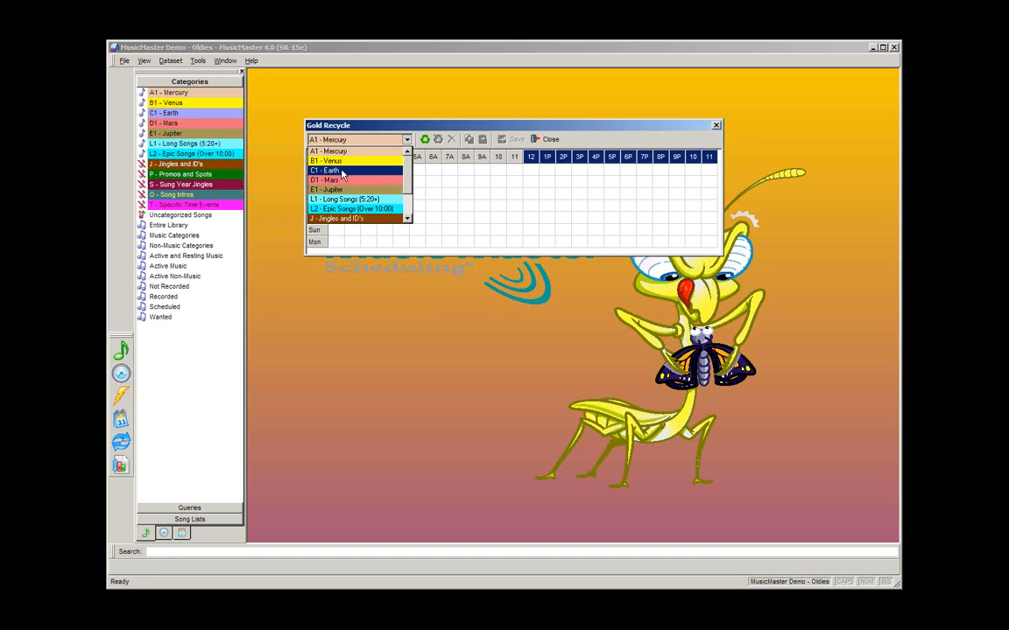
pyautogui.click(342, 175)
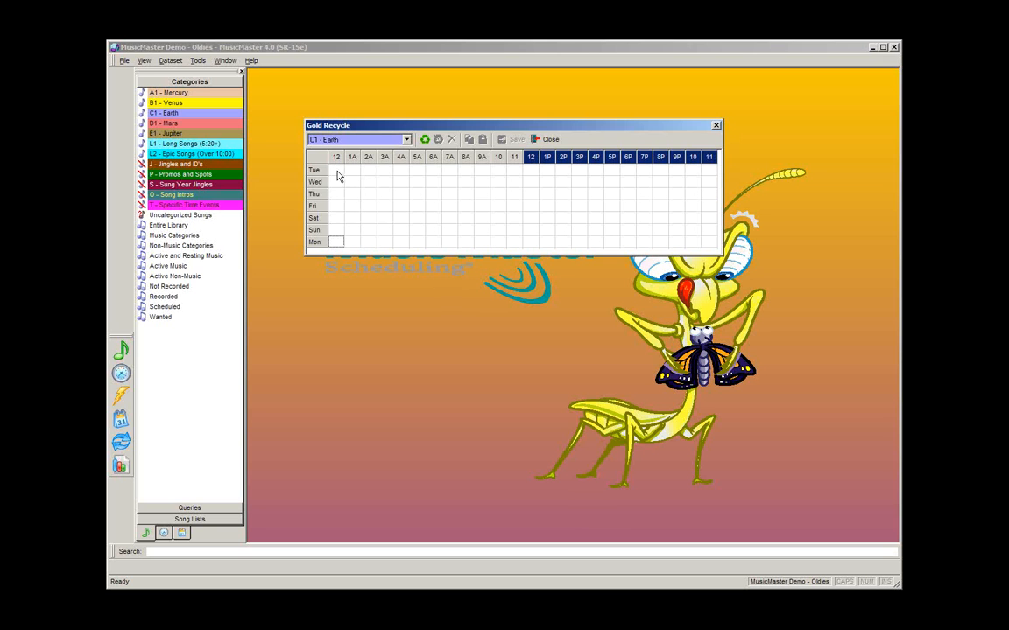
# Create a recycle period with the pickup starting Tuesday at 12A and lasting 5 hours
pyautogui.click(426, 140)
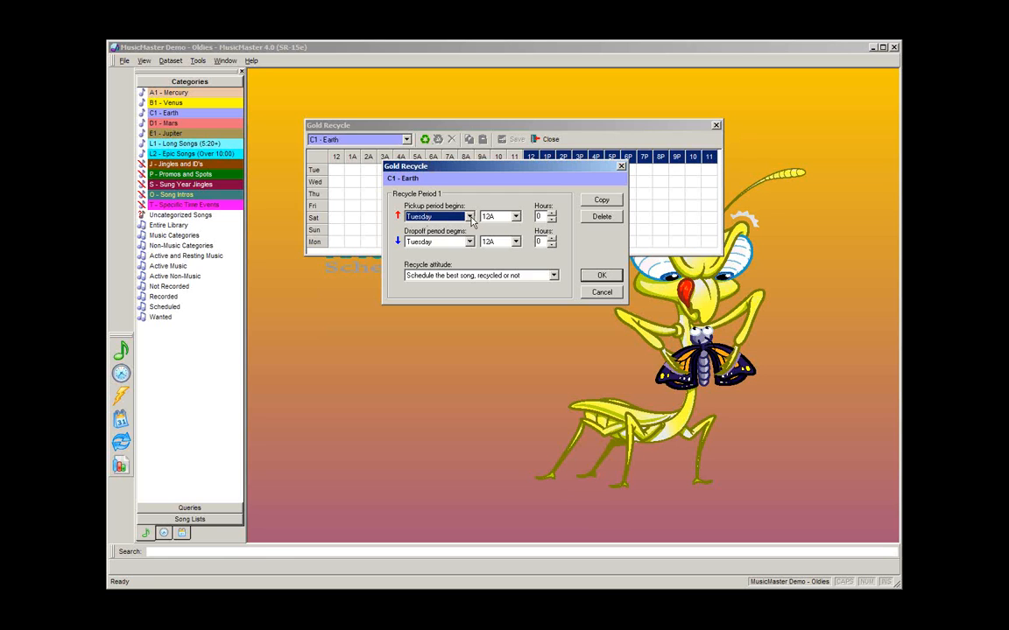
pyautogui.click(516, 218)
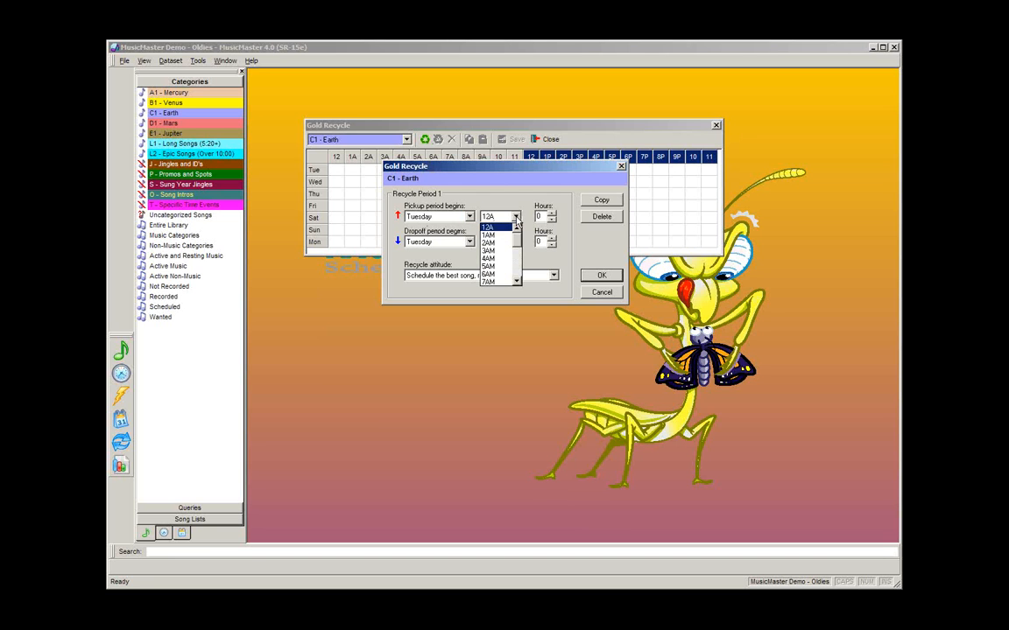
pyautogui.click(517, 218)
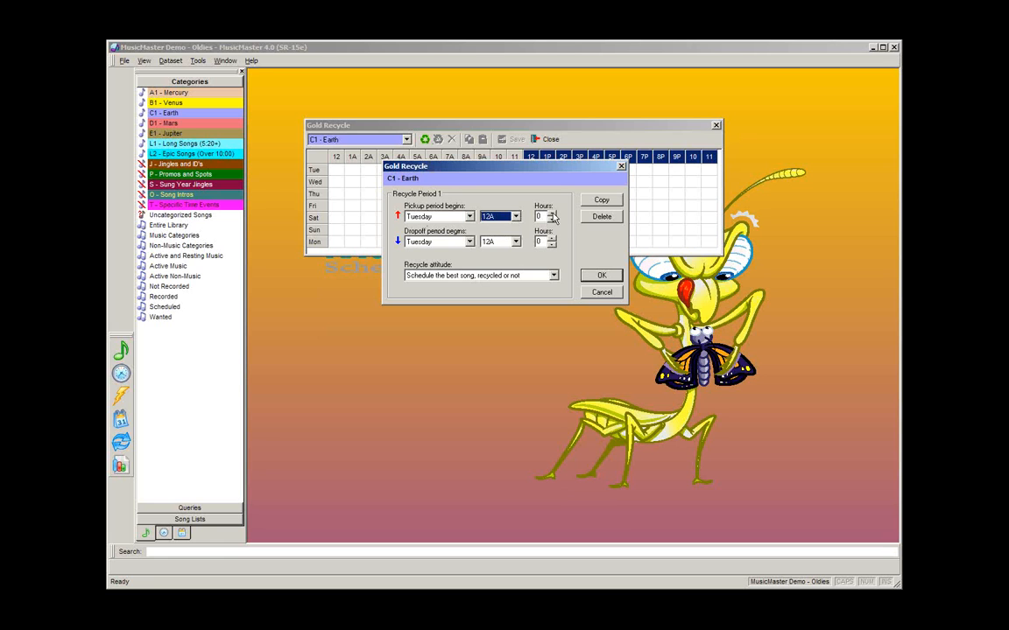
pyautogui.click(551, 215)
pyautogui.click(552, 214)
pyautogui.click(553, 214)
# Set the Tuesday dropoff period to begin at 10A for 5 hours and accept the recycle period
pyautogui.click(517, 243)
pyautogui.click(516, 242)
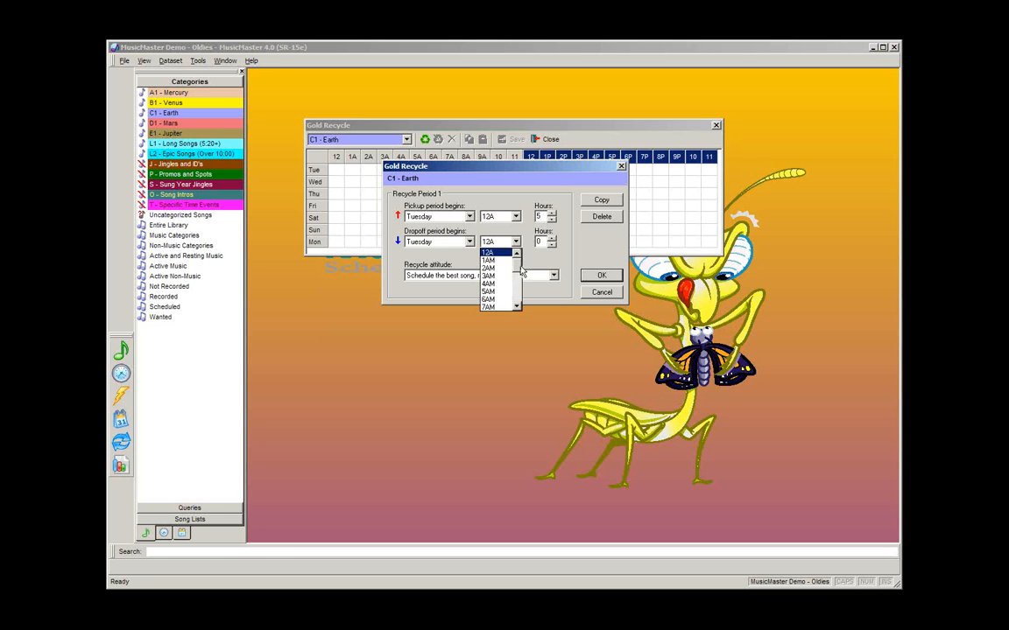
pyautogui.moveTo(518, 259); pyautogui.dragTo(521, 280)
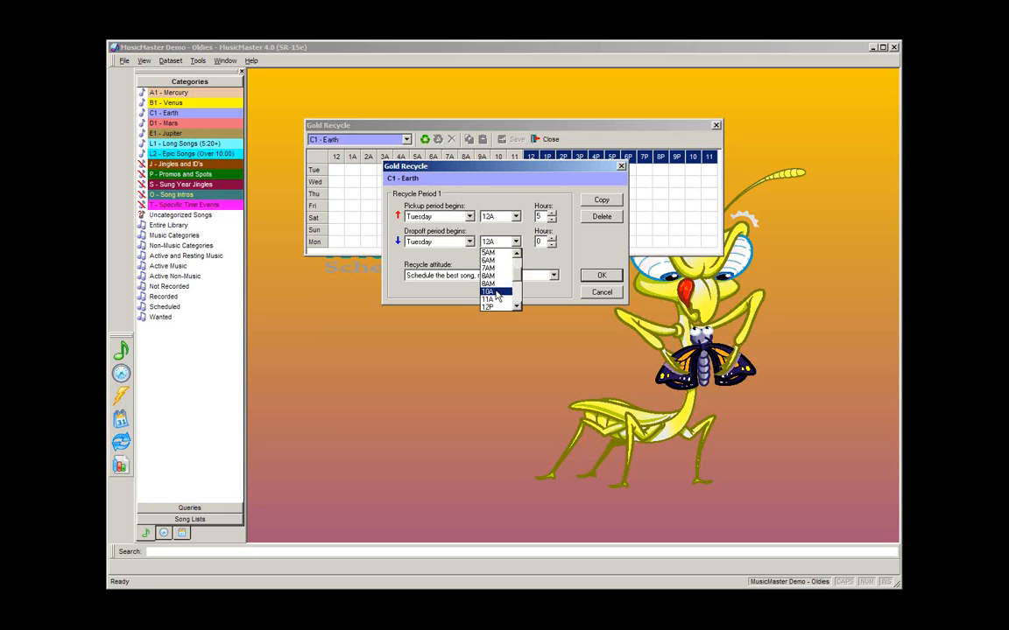
pyautogui.click(502, 292)
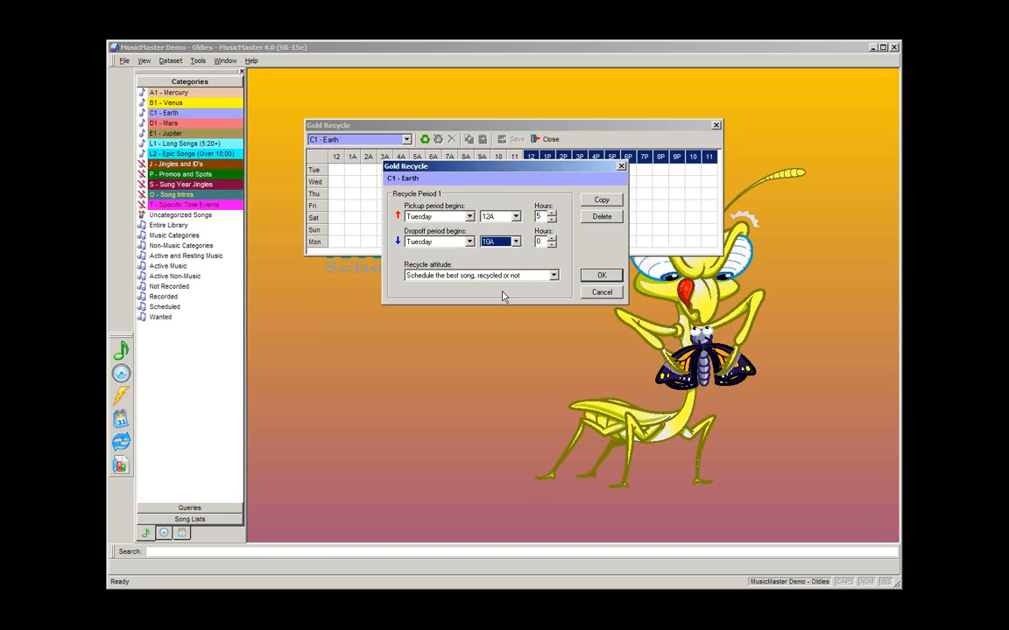
pyautogui.click(552, 244)
pyautogui.click(602, 277)
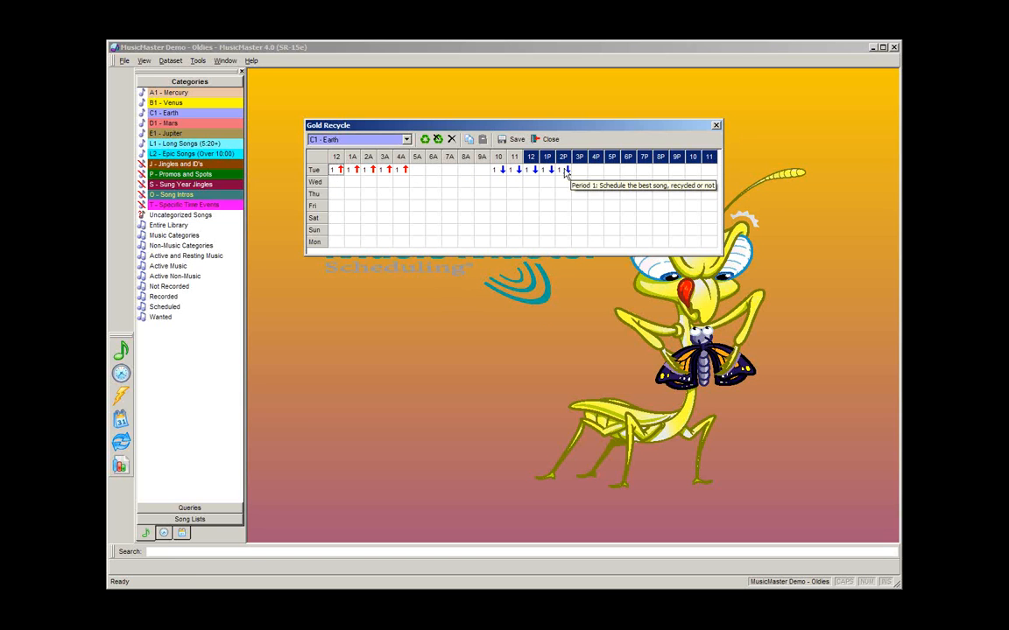
# Add a Wednesday recycle period with pickup at 12A for 5 hours and dropoff at 10A for 5 hours
pyautogui.doubleClick(338, 183)
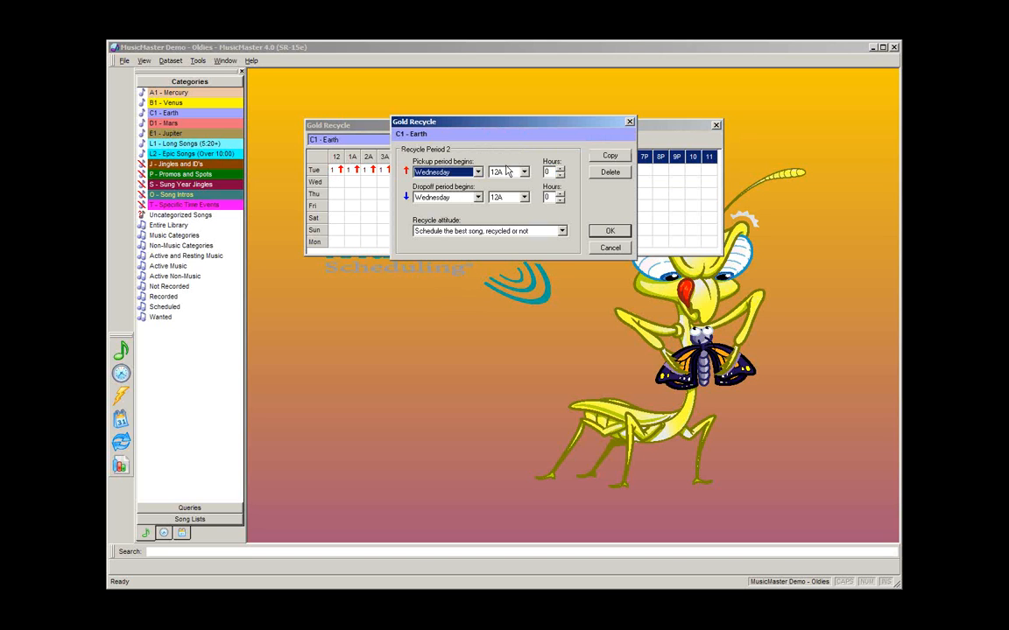
pyautogui.click(561, 171)
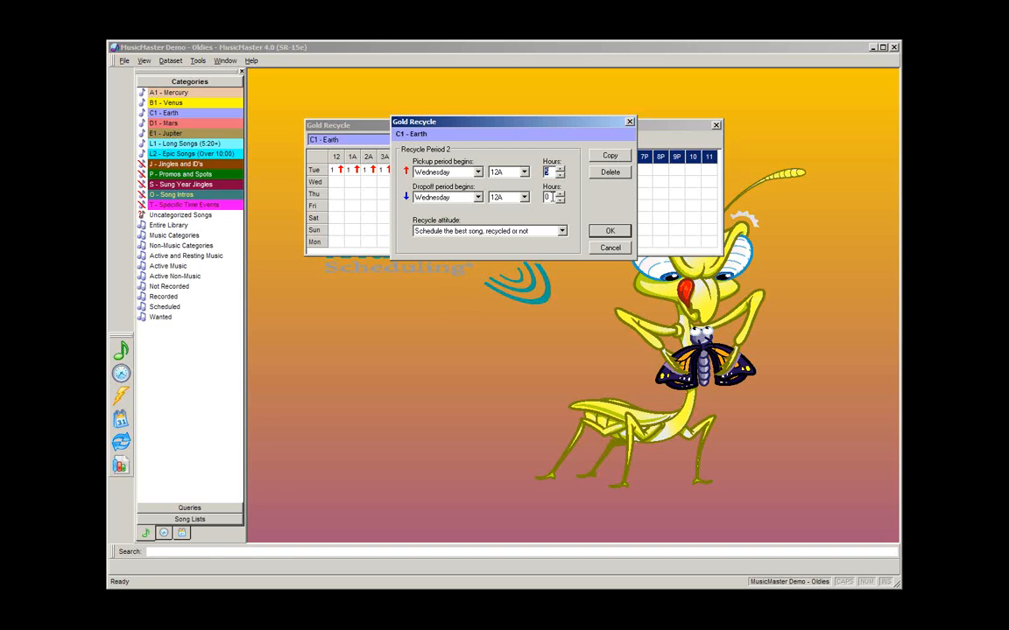
pyautogui.click(524, 198)
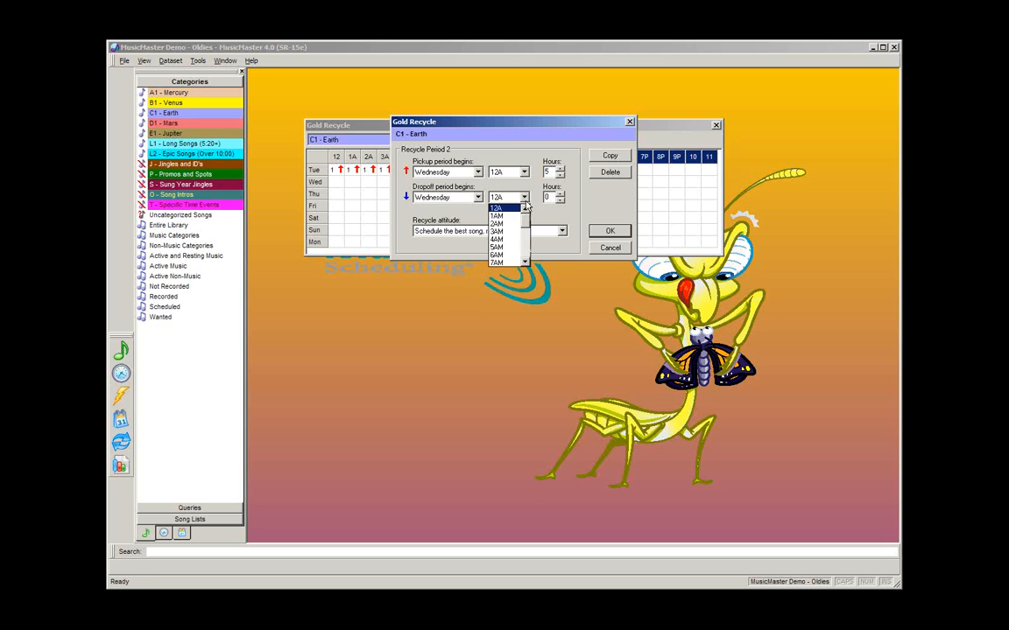
pyautogui.click(524, 257)
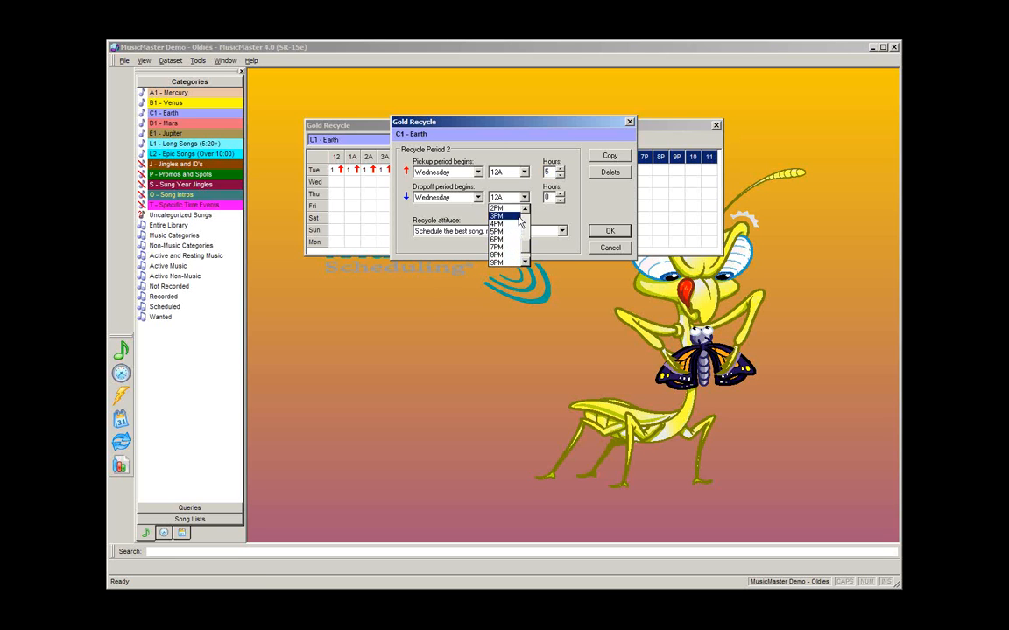
pyautogui.moveTo(526, 242); pyautogui.dragTo(525, 238)
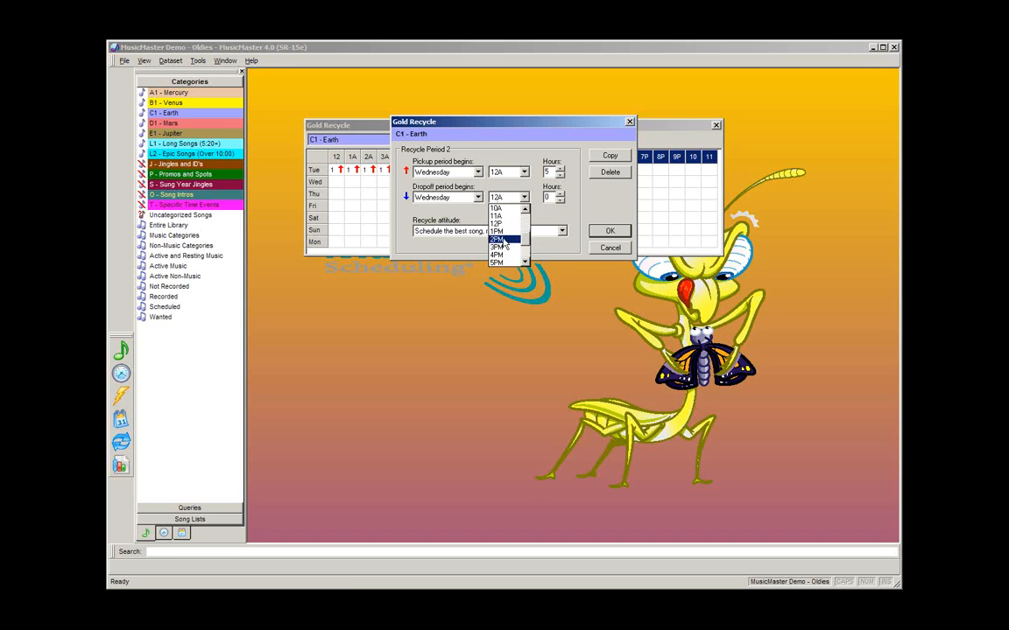
pyautogui.click(496, 210)
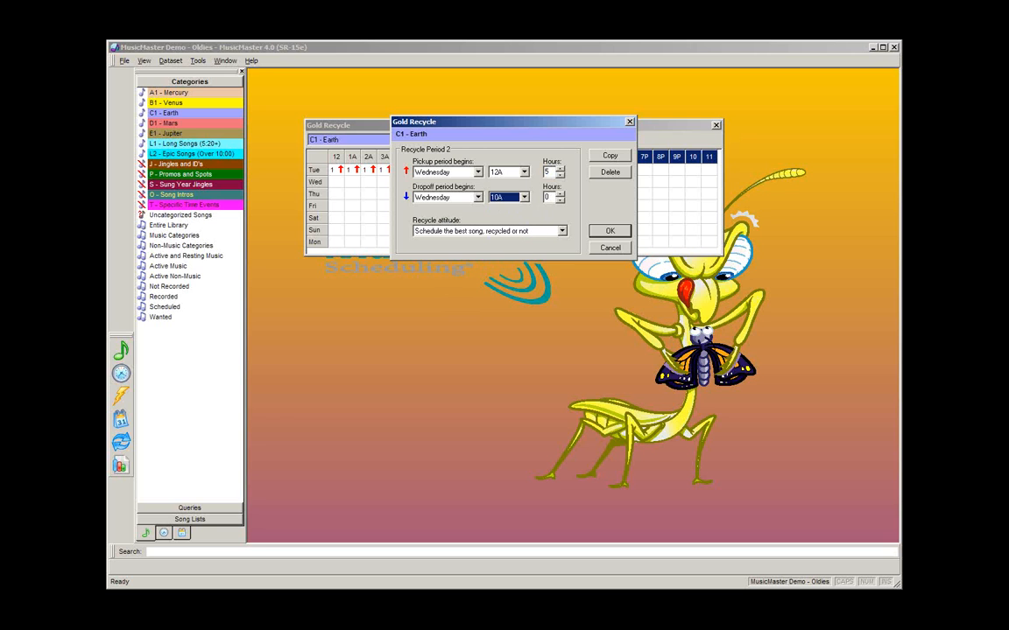
pyautogui.click(559, 196)
pyautogui.click(558, 196)
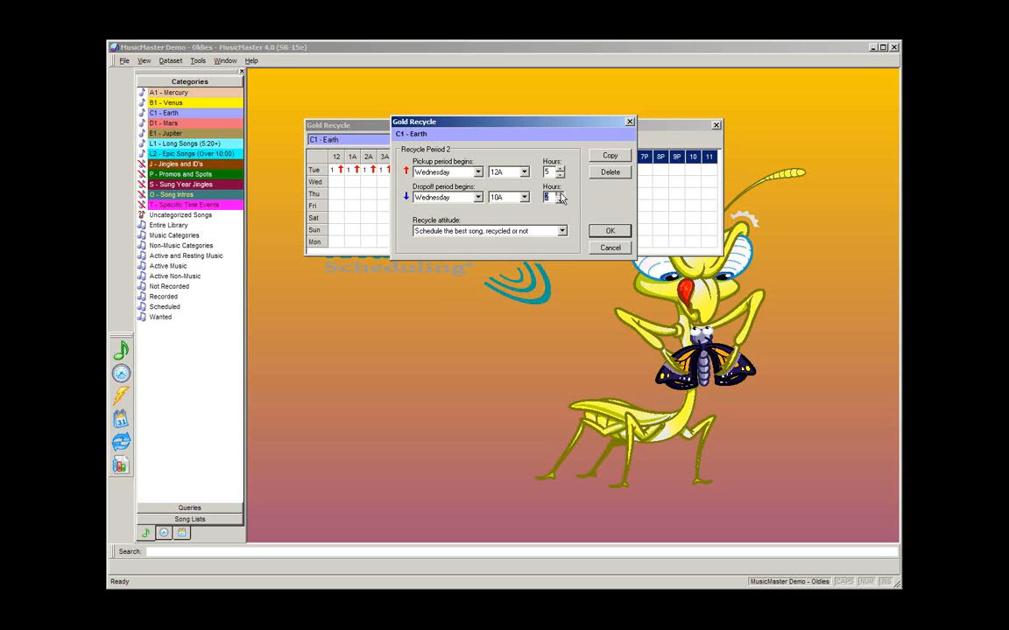
pyautogui.click(608, 231)
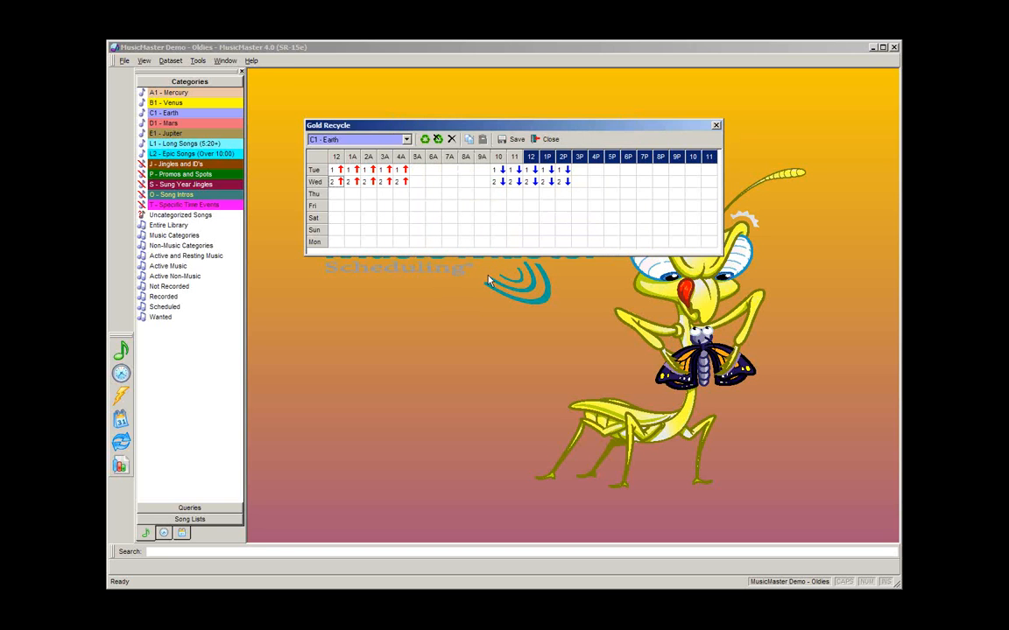
# Copy the Wednesday recycle period to create a matching one on Thursday
pyautogui.click(369, 183)
pyautogui.click(426, 139)
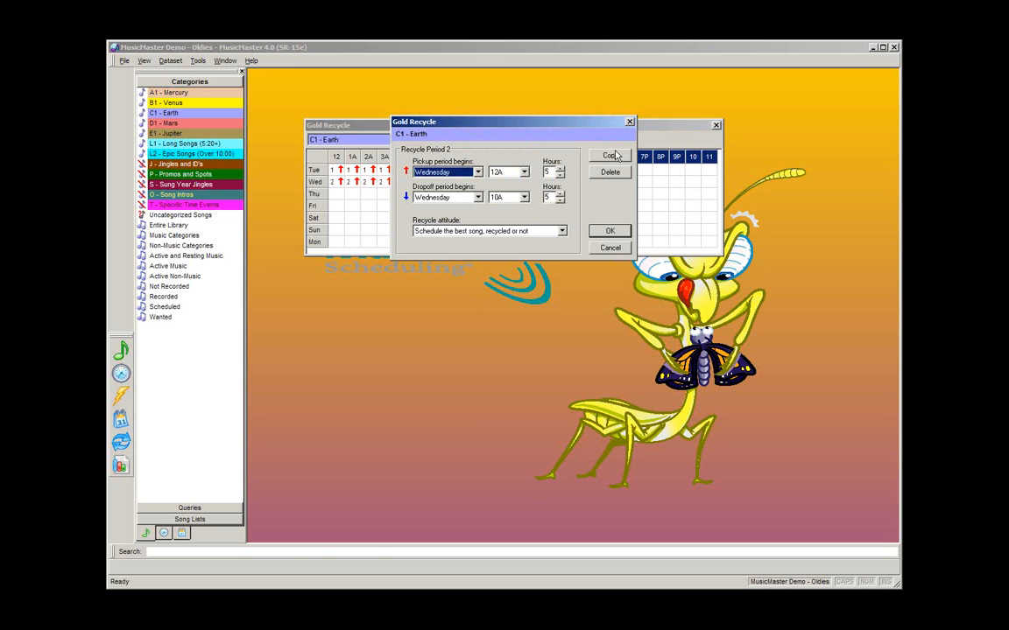
pyautogui.click(611, 157)
pyautogui.click(589, 233)
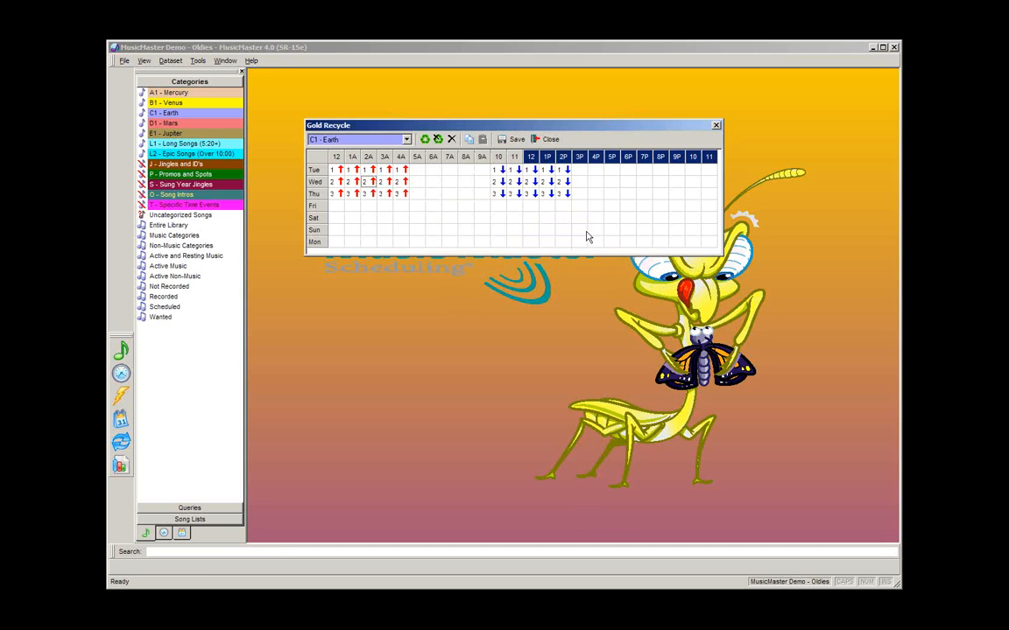
# Copy the Thursday recycle period to create a matching one on Friday
pyautogui.click(387, 192)
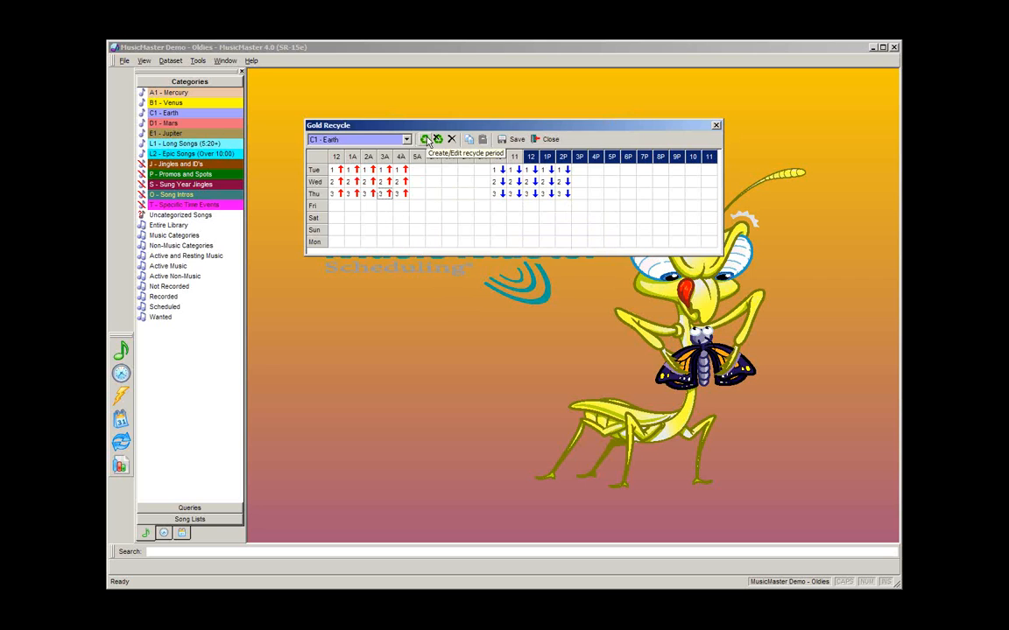
pyautogui.click(427, 140)
pyautogui.click(611, 157)
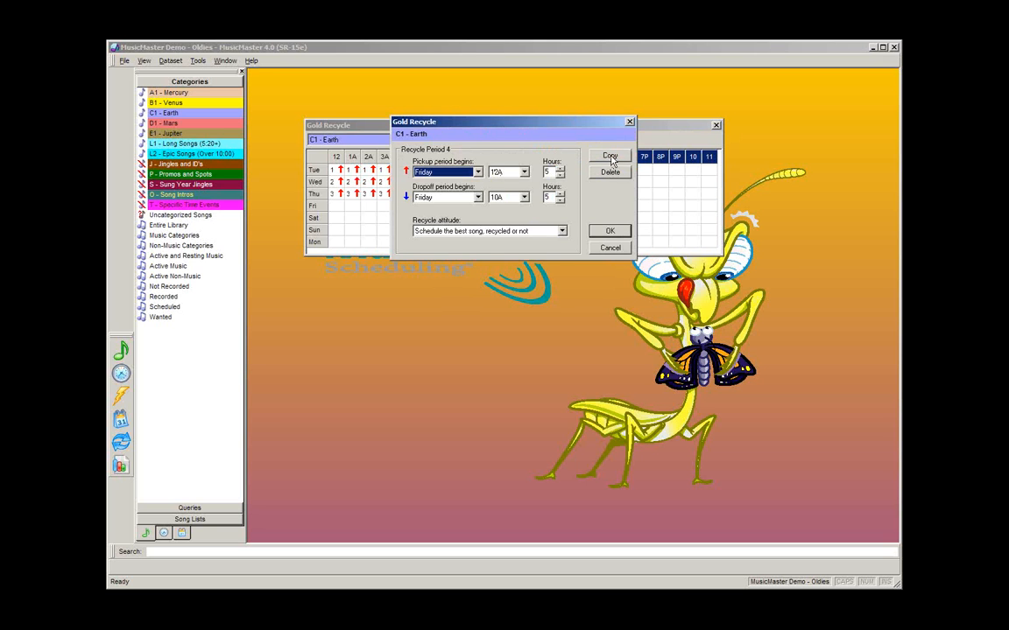
pyautogui.click(610, 230)
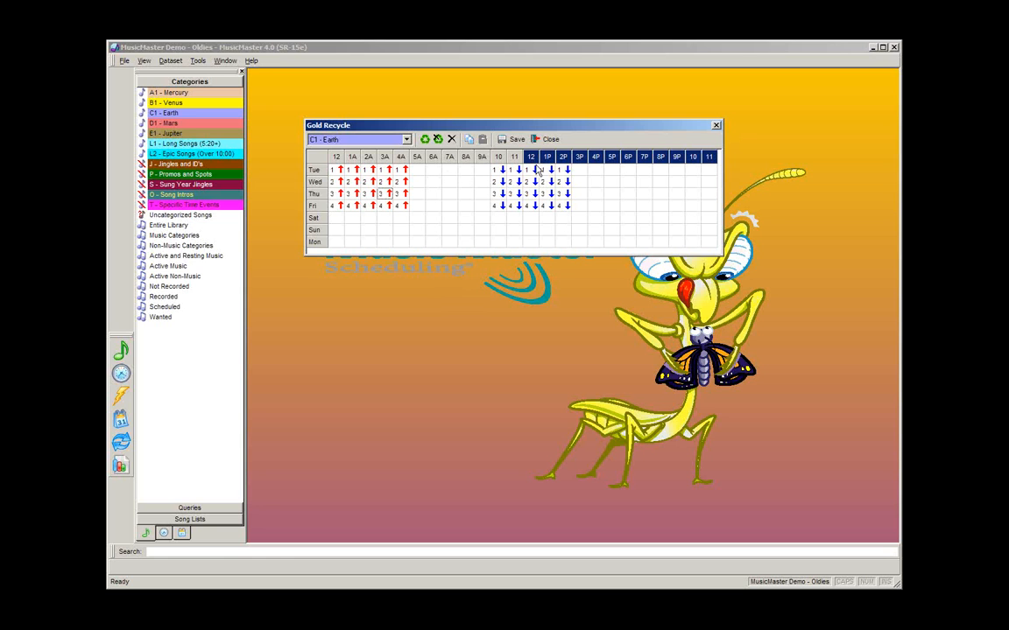
# Shorten the dropoff of the Tuesday recycle period to 3 hours
pyautogui.click(351, 205)
pyautogui.click(355, 171)
pyautogui.click(438, 139)
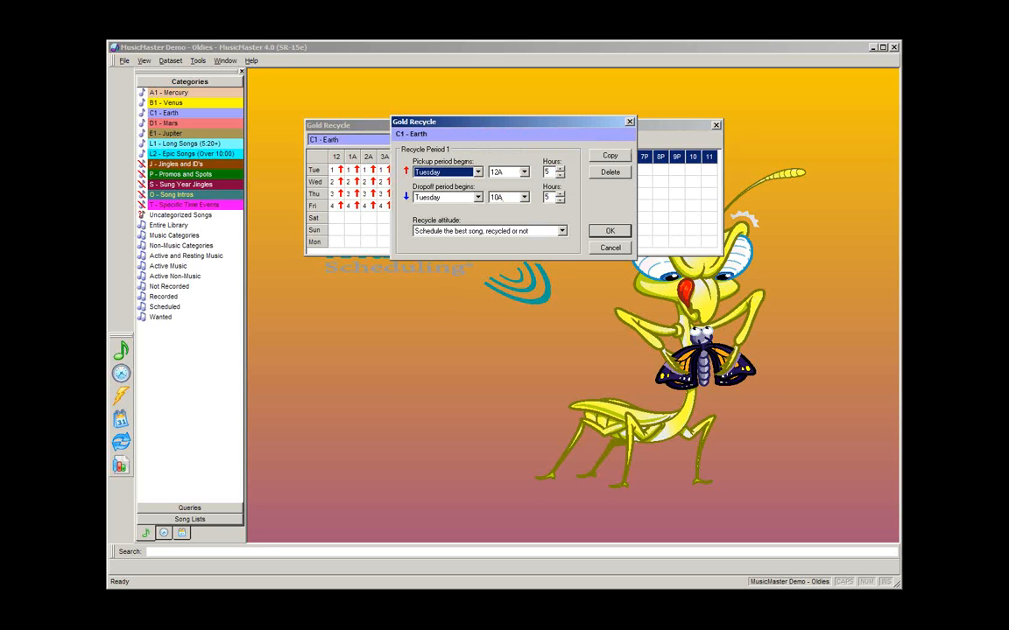
pyautogui.click(560, 202)
pyautogui.click(561, 201)
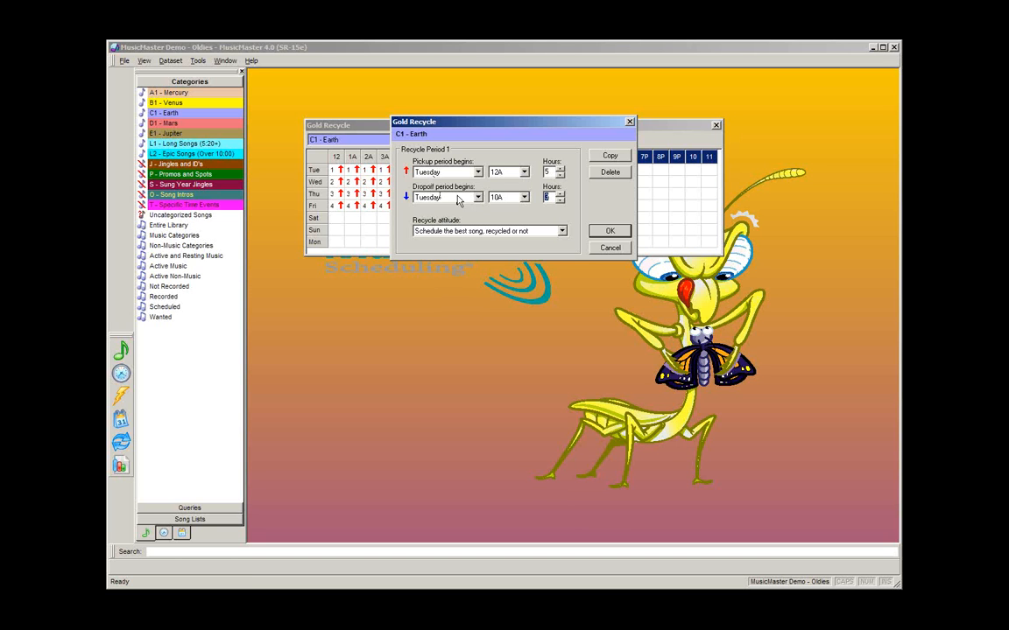
pyautogui.click(610, 233)
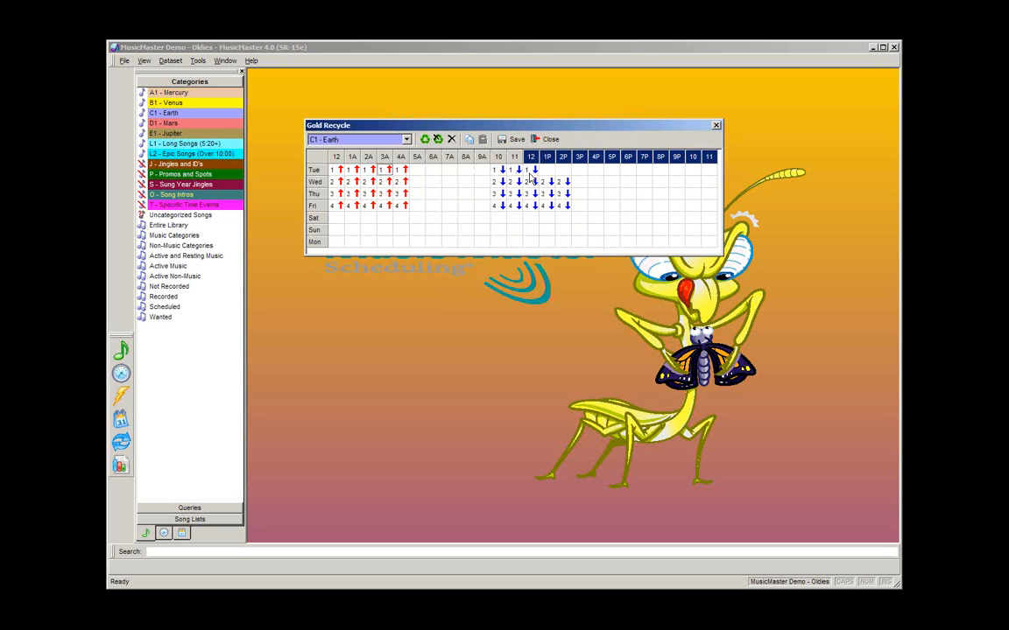
# Clear all recycle periods from the C1 - Earth category
pyautogui.moveTo(503, 182)
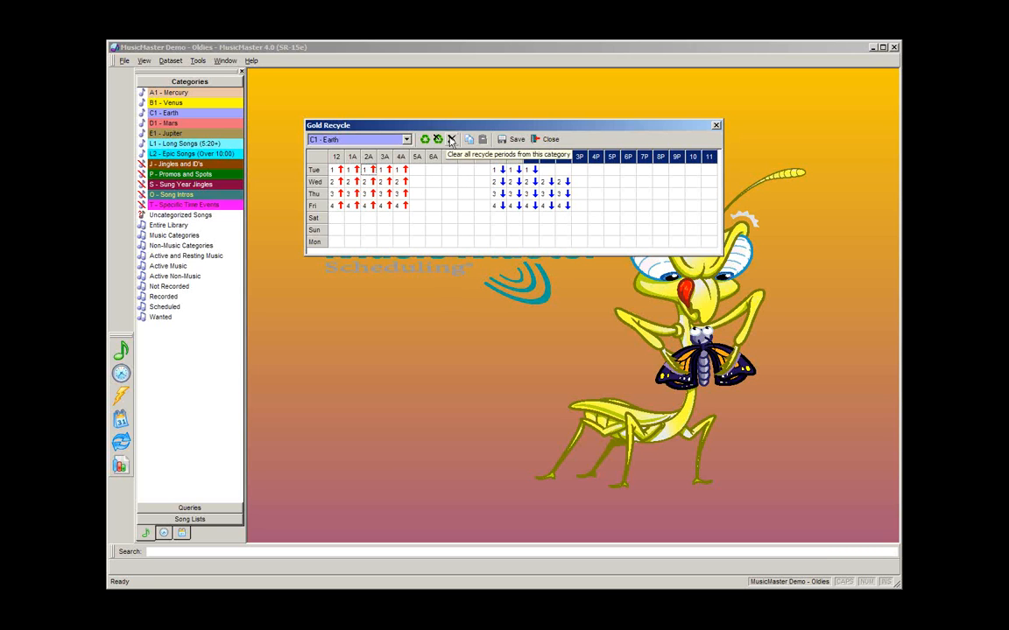
pyautogui.click(451, 140)
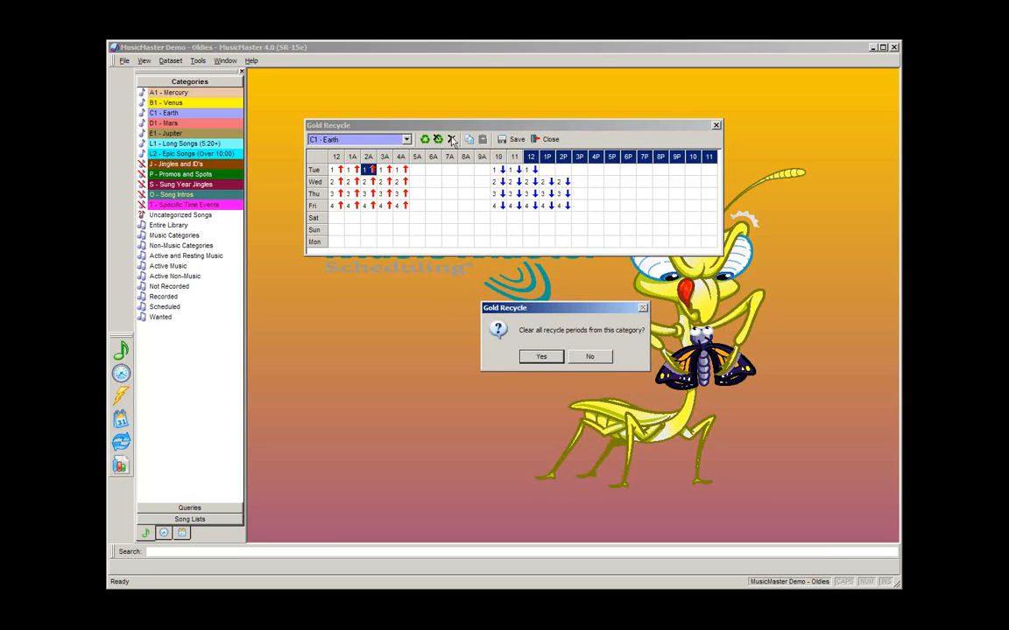
pyautogui.click(541, 359)
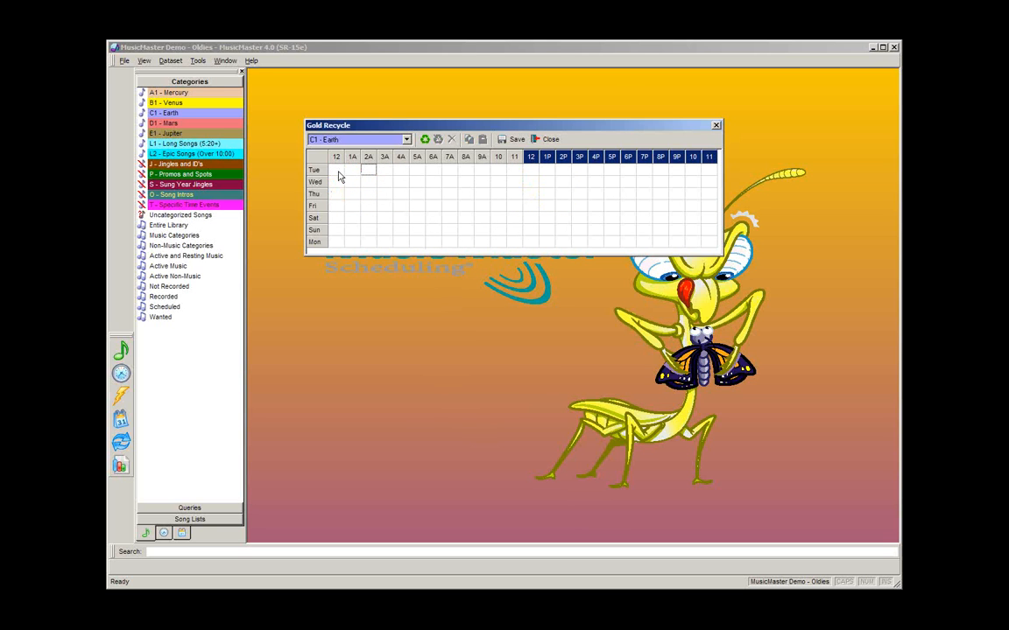
# Create a recycle period for C1 - Earth with pickup beginning Tuesday at 10A for 5 hours
pyautogui.click(426, 140)
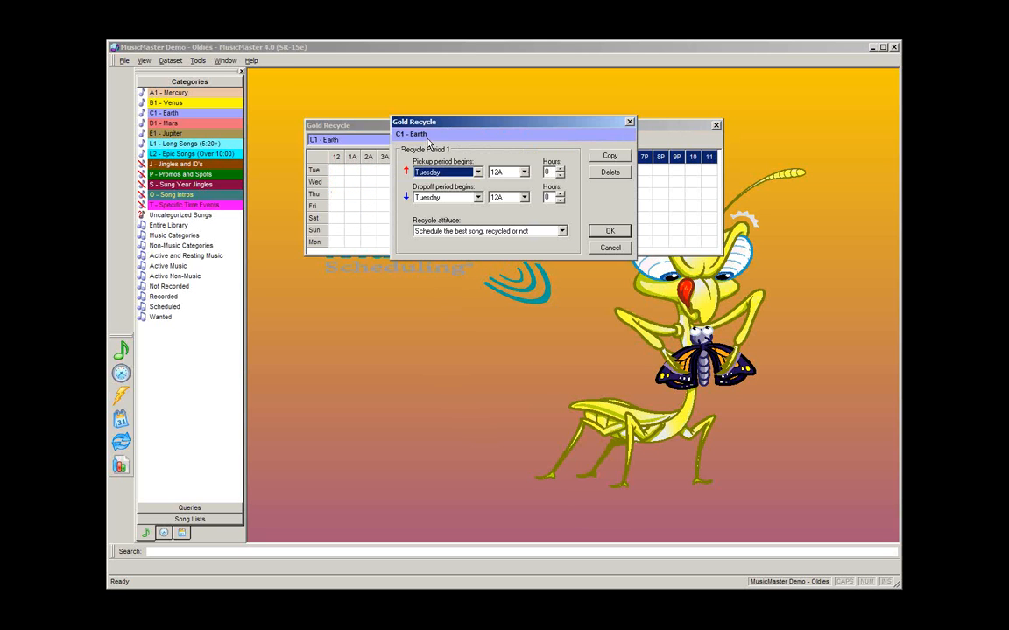
pyautogui.click(524, 172)
pyautogui.moveTo(525, 193); pyautogui.dragTo(527, 212)
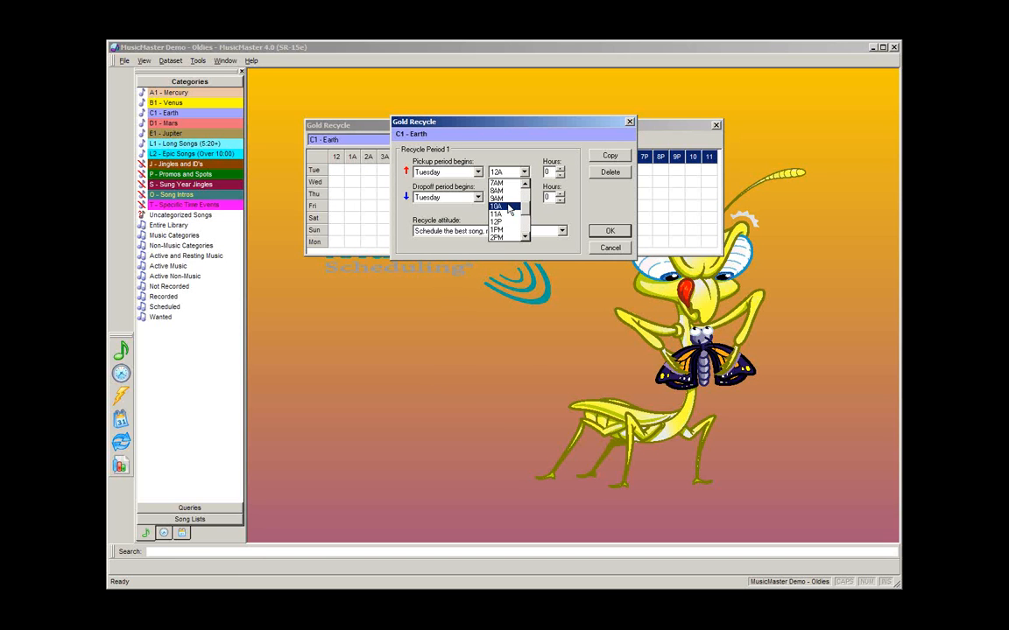
pyautogui.click(508, 206)
pyautogui.click(561, 170)
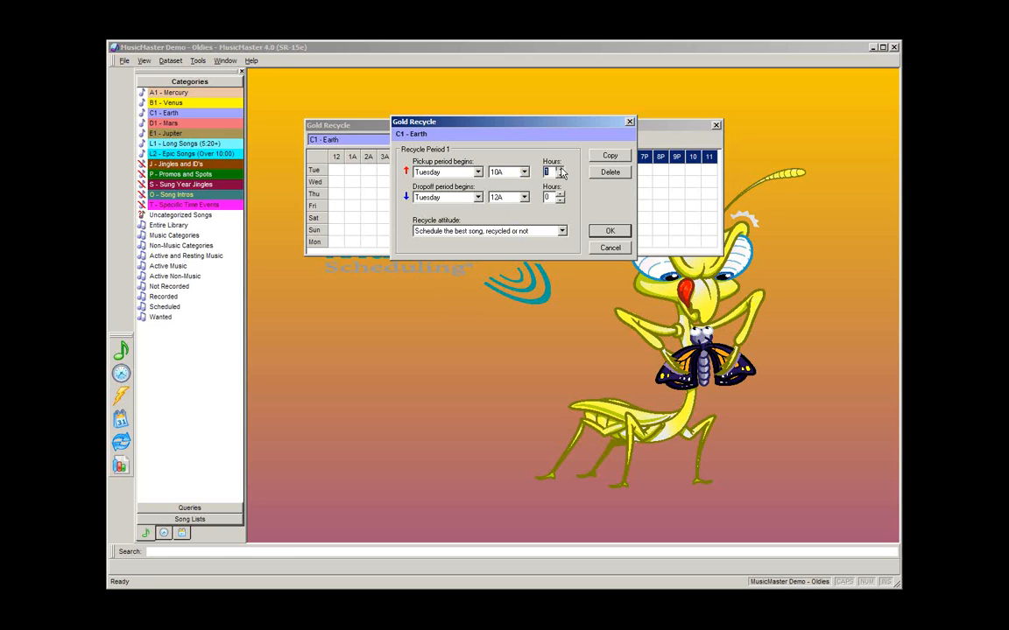
# Set the new period's dropoff to begin Wednesday at 12A for 4 hours, and extend its pickup to 6 hours
pyautogui.click(478, 198)
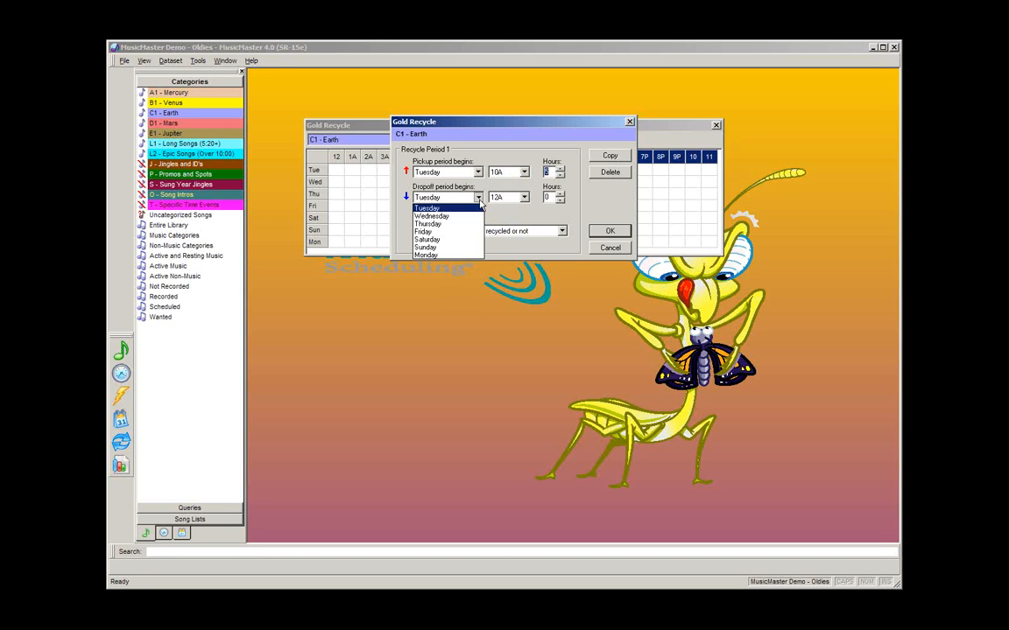
pyautogui.click(435, 217)
pyautogui.click(523, 198)
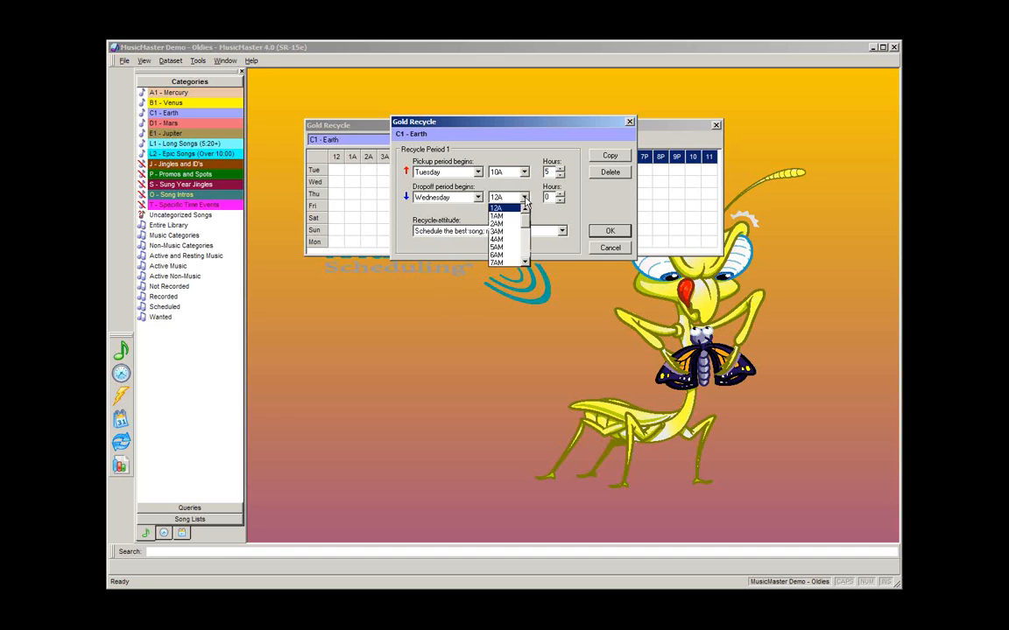
pyautogui.click(505, 210)
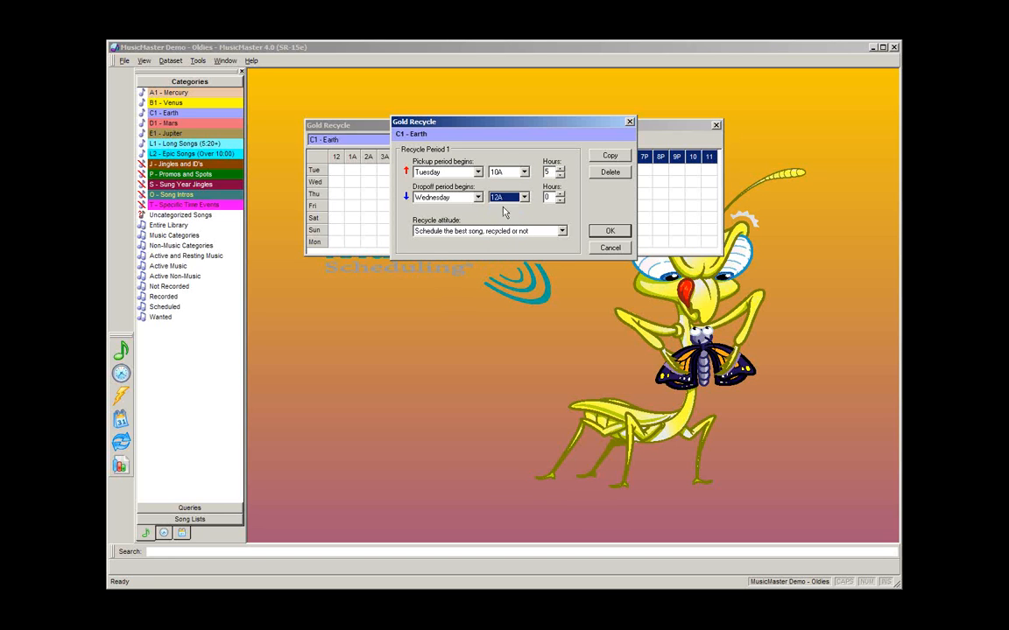
pyautogui.click(560, 199)
pyautogui.click(559, 194)
pyautogui.click(560, 169)
pyautogui.click(610, 231)
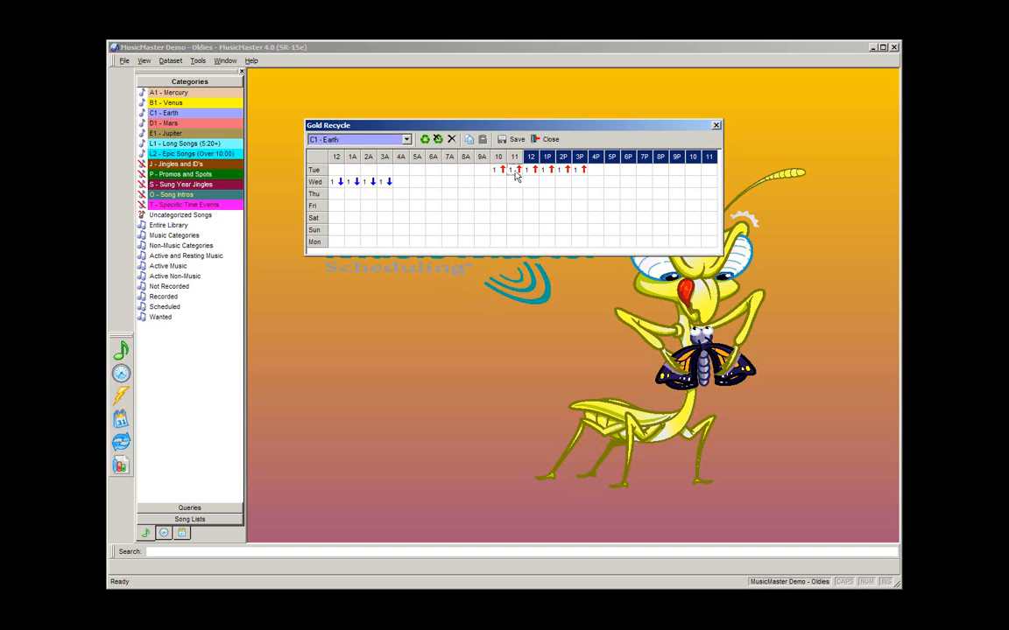
# Copy the Tuesday-pickup recycle period to create one with Wednesday pickup and Thursday dropoff
pyautogui.click(338, 184)
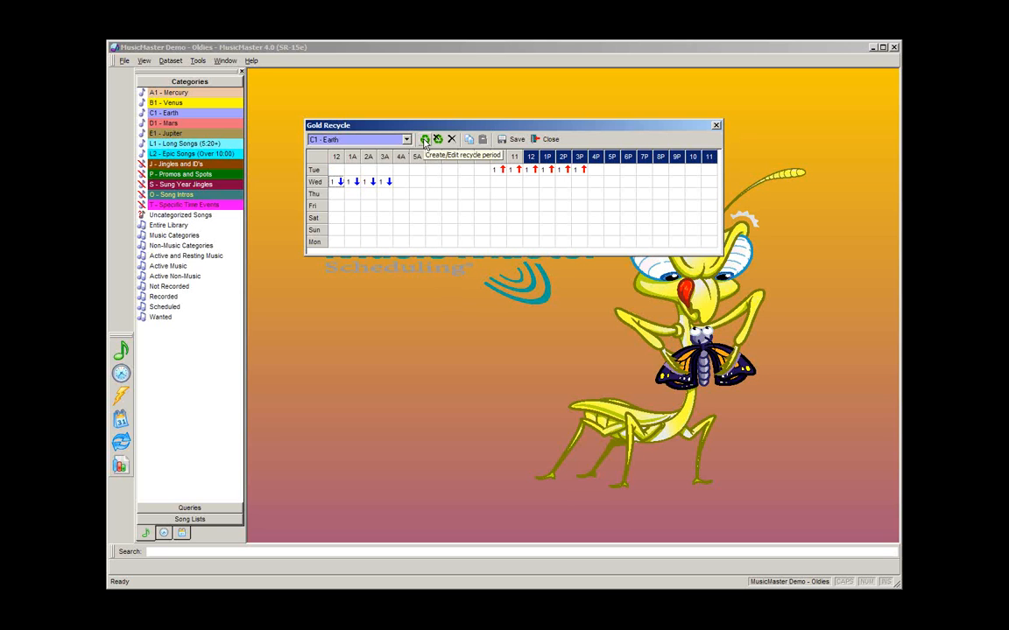
pyautogui.click(426, 140)
pyautogui.click(608, 156)
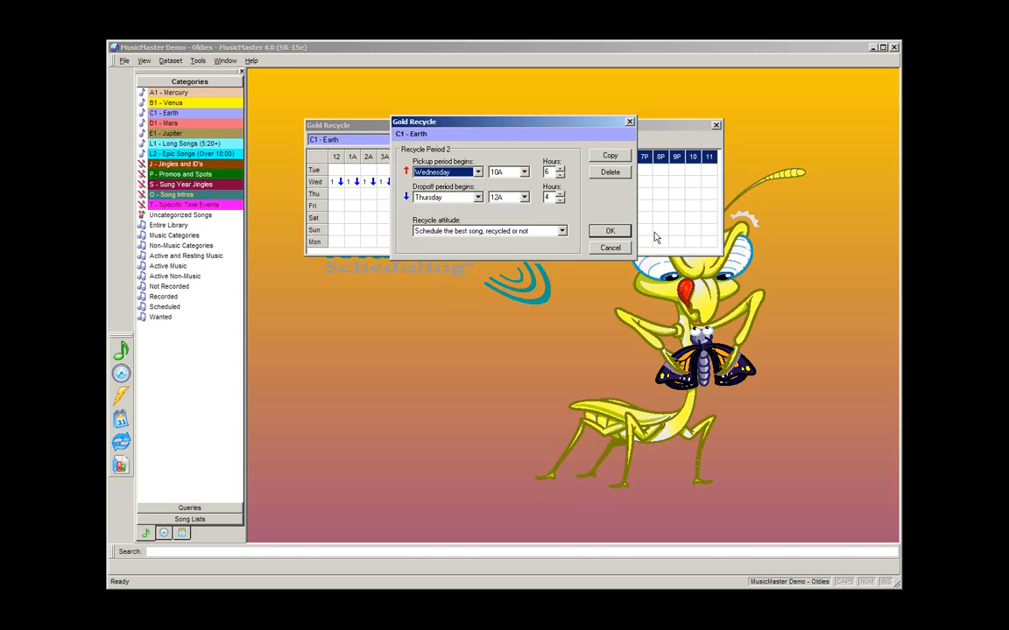
pyautogui.click(609, 230)
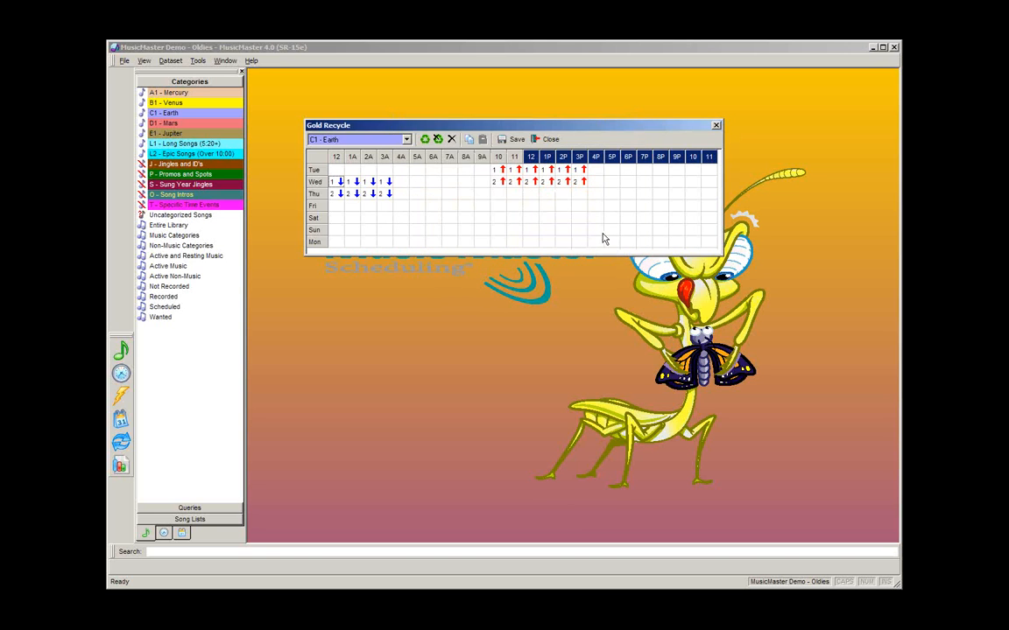
# Copy the Wednesday-pickup recycle period to create one with Thursday pickup and Friday dropoff
pyautogui.click(424, 141)
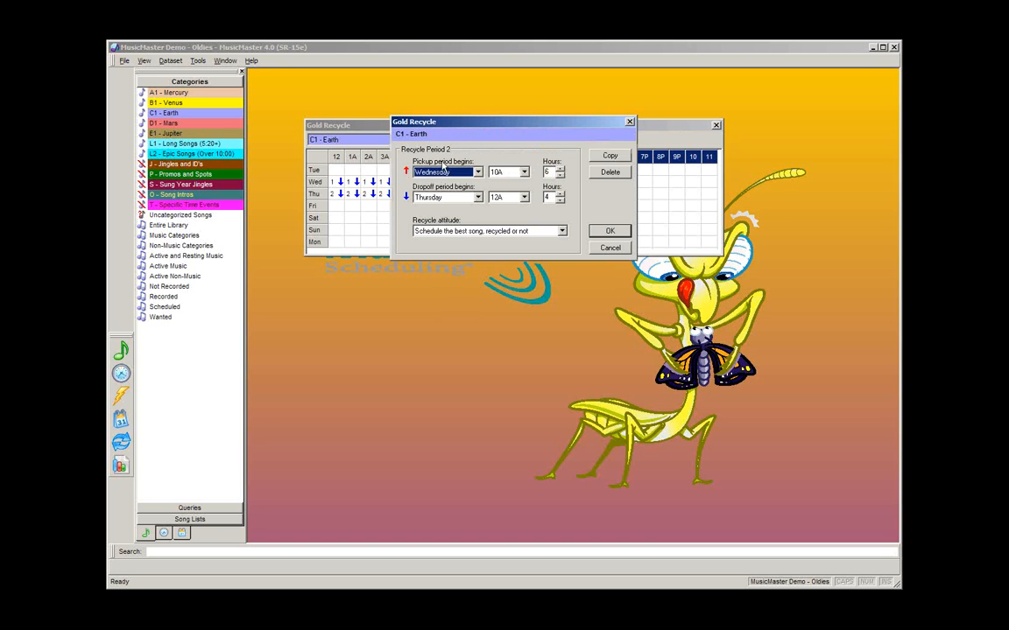
pyautogui.click(610, 157)
pyautogui.click(609, 230)
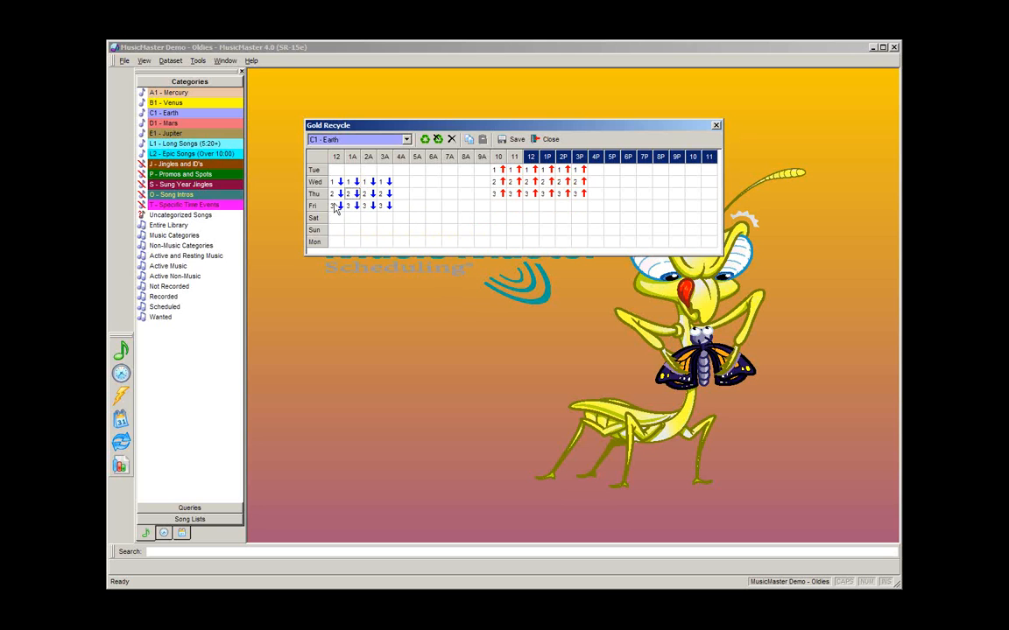
# Copy the Thursday-pickup recycle period to create one with Friday pickup and Saturday dropoff
pyautogui.click(338, 207)
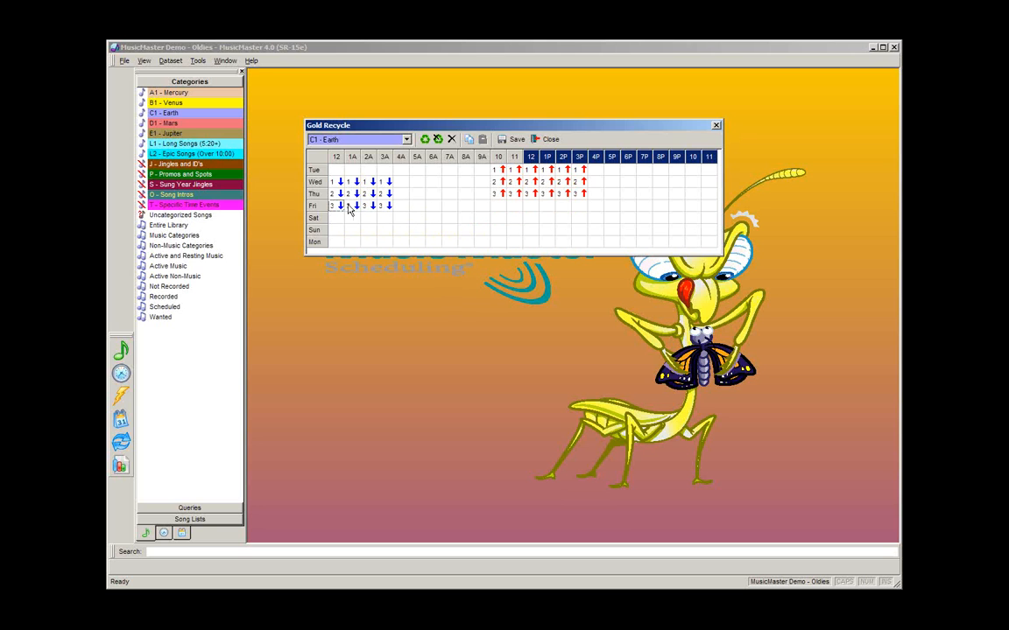
pyautogui.click(439, 141)
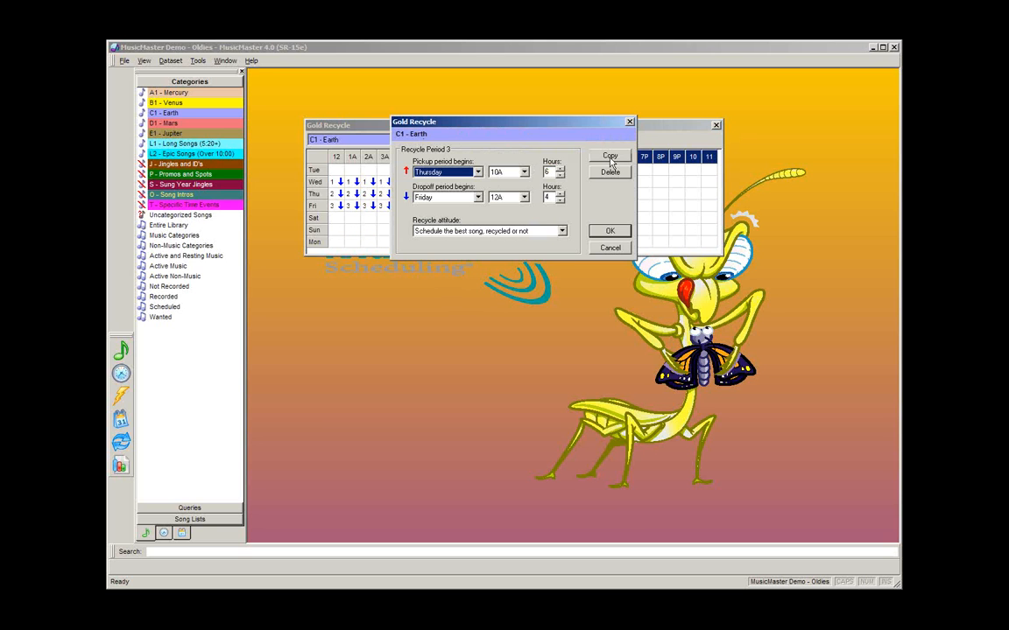
pyautogui.click(609, 158)
pyautogui.click(609, 231)
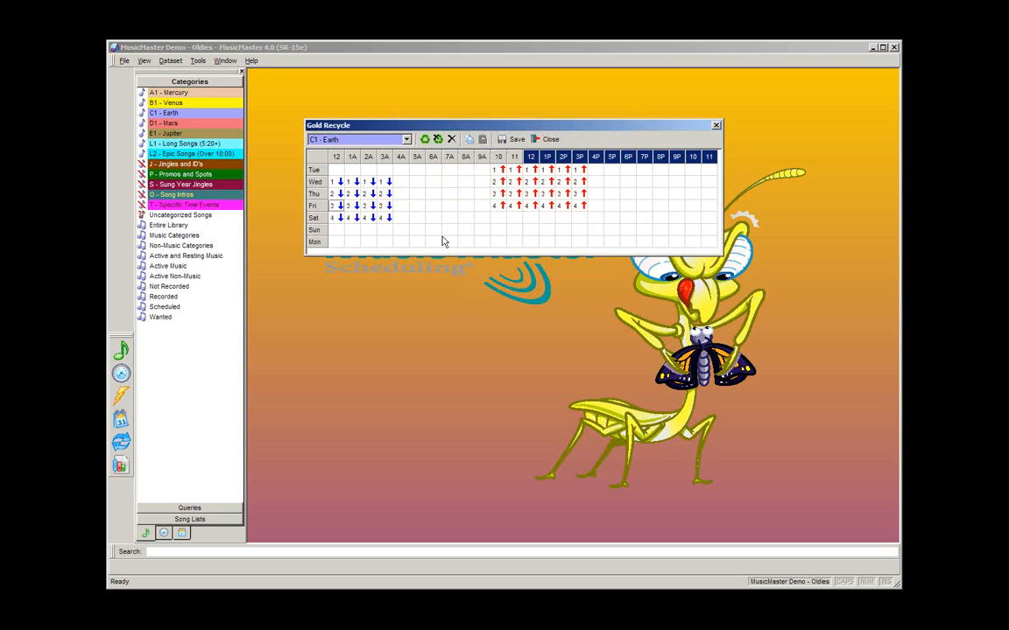
# Copy the Thursday-pickup recycle period once more as Recycle Period 5 and try to confirm it
pyautogui.click(426, 140)
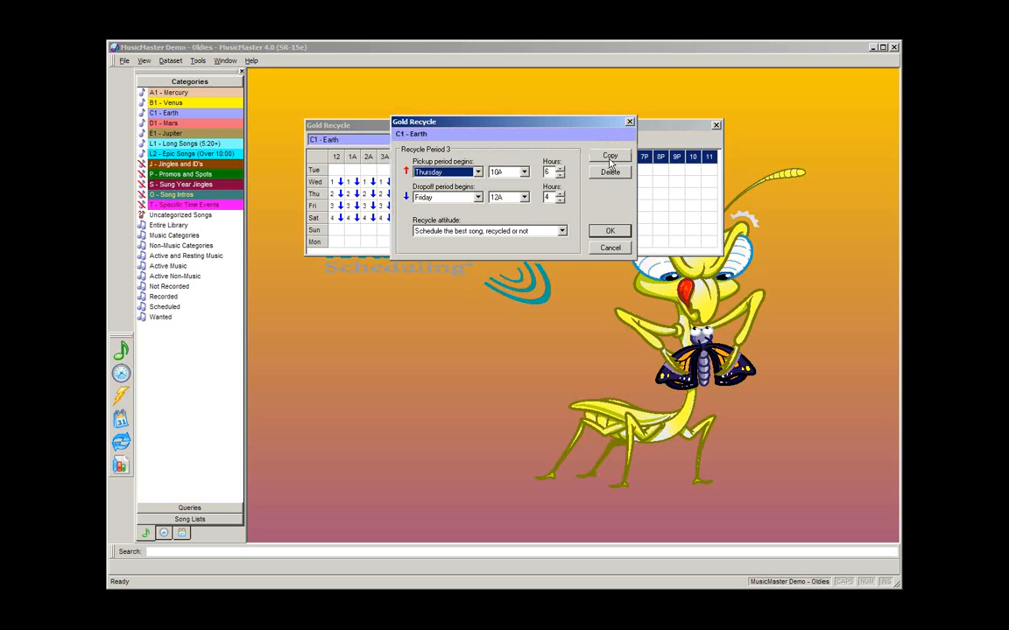
pyautogui.click(610, 157)
pyautogui.click(610, 232)
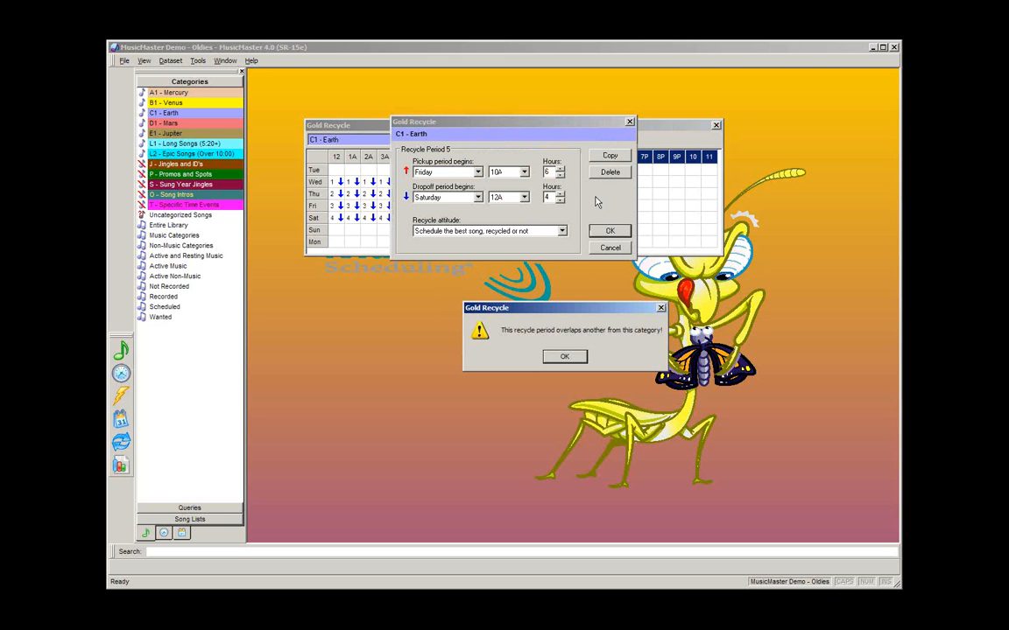
pyautogui.click(564, 356)
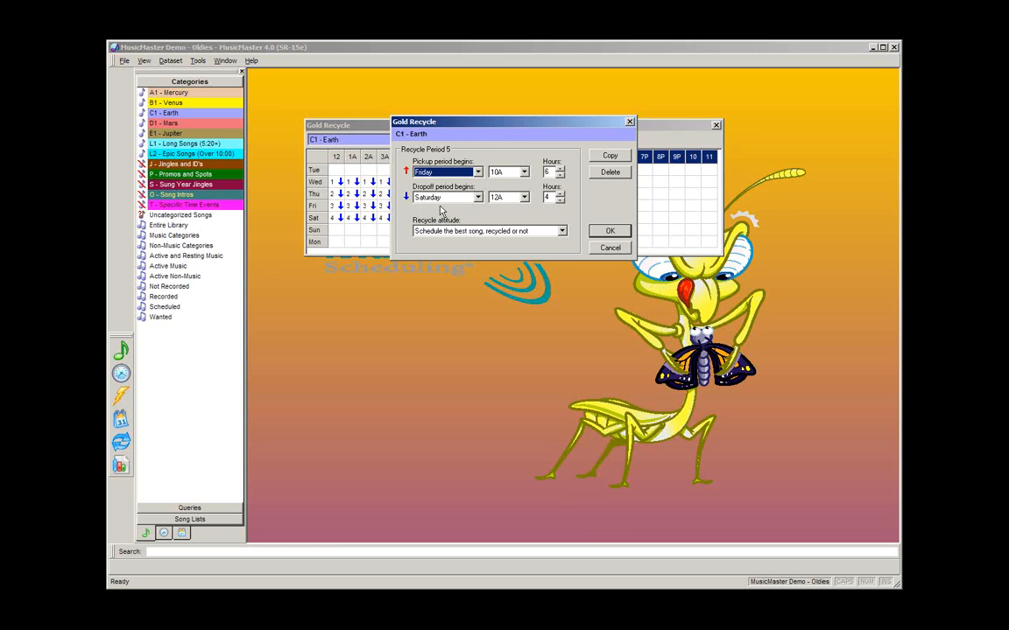
pyautogui.click(610, 158)
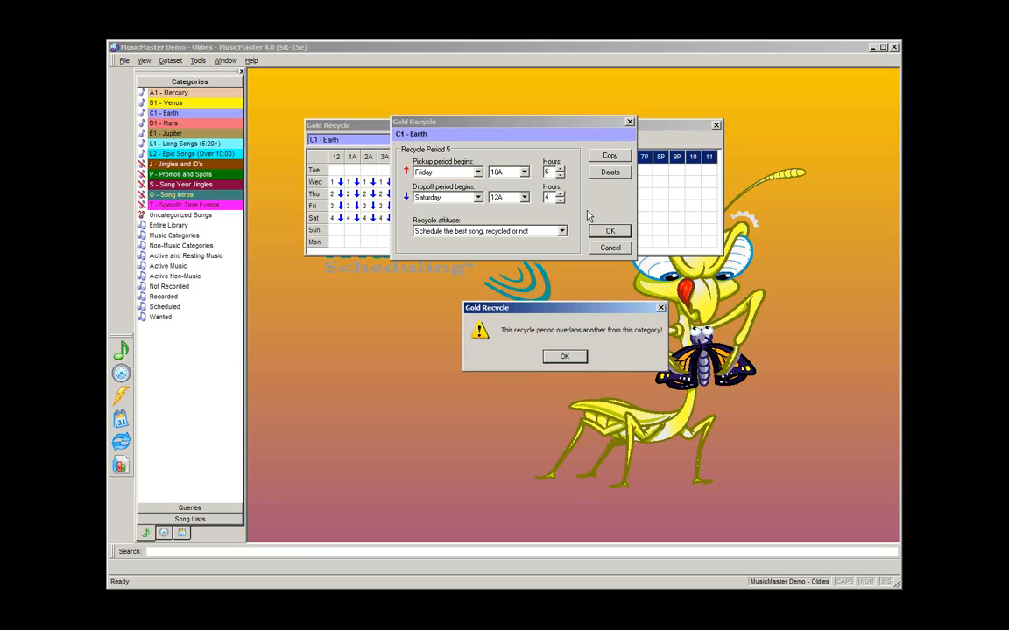
pyautogui.click(561, 355)
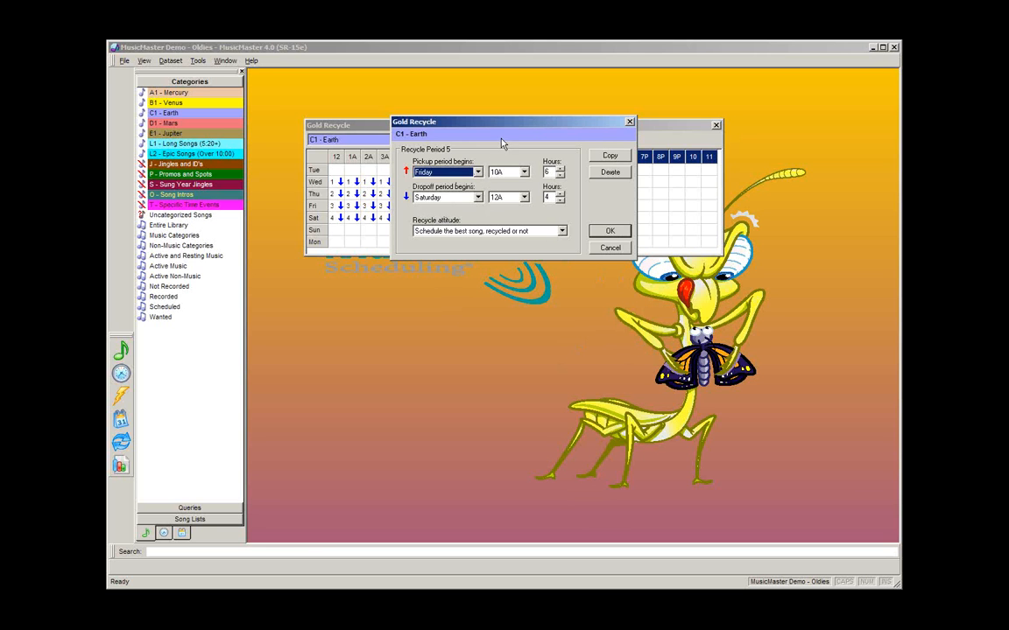
# Set Recycle Period 5's pickup to begin Saturday and its dropoff to begin Sunday, keeping the hours as copied
pyautogui.moveTo(491, 125); pyautogui.dragTo(471, 259)
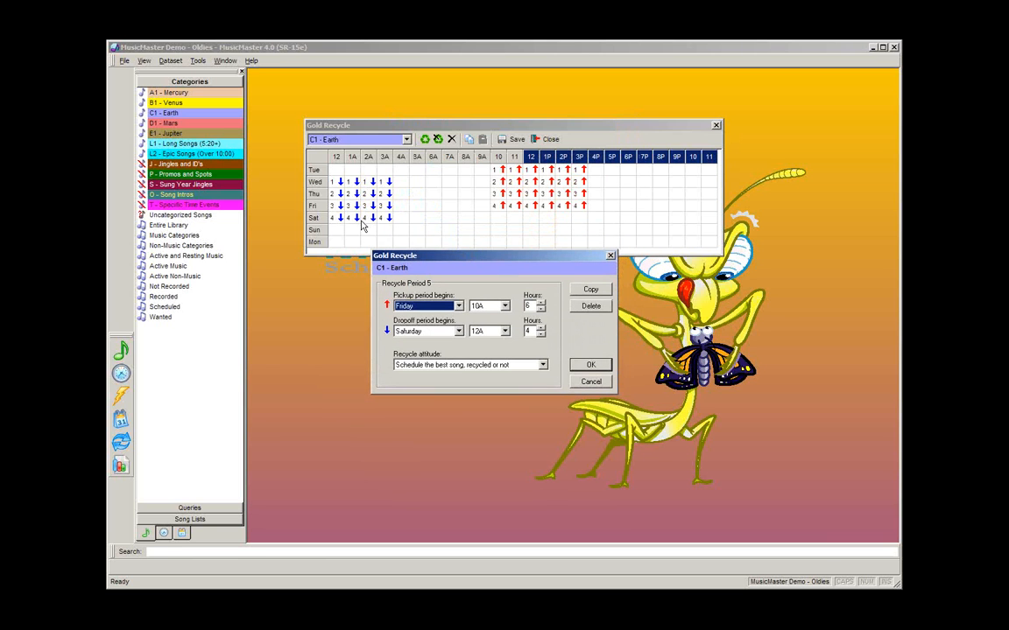
pyautogui.click(425, 305)
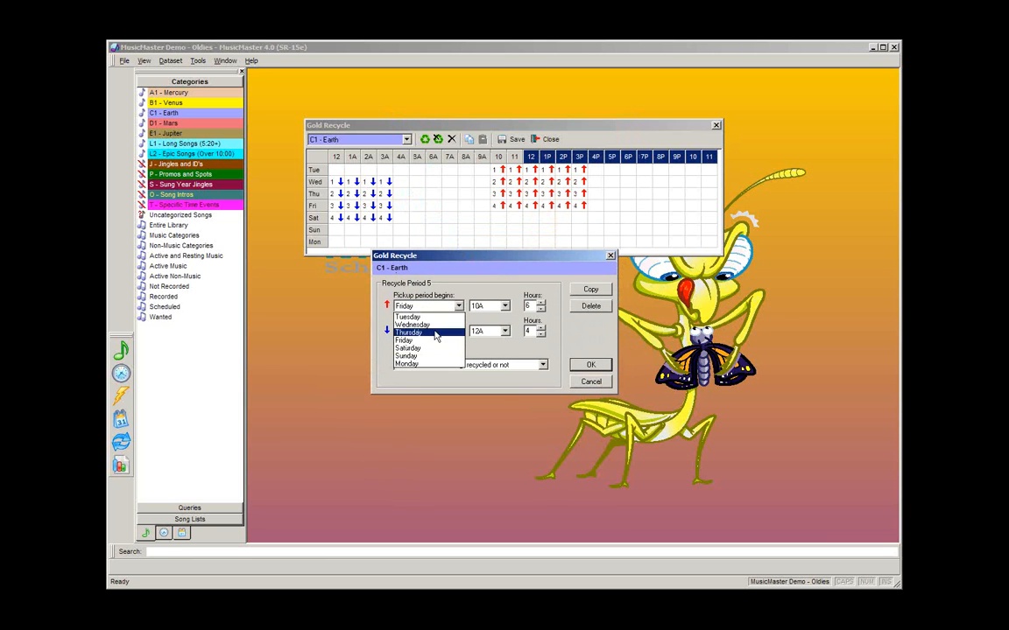
pyautogui.click(418, 349)
pyautogui.click(457, 332)
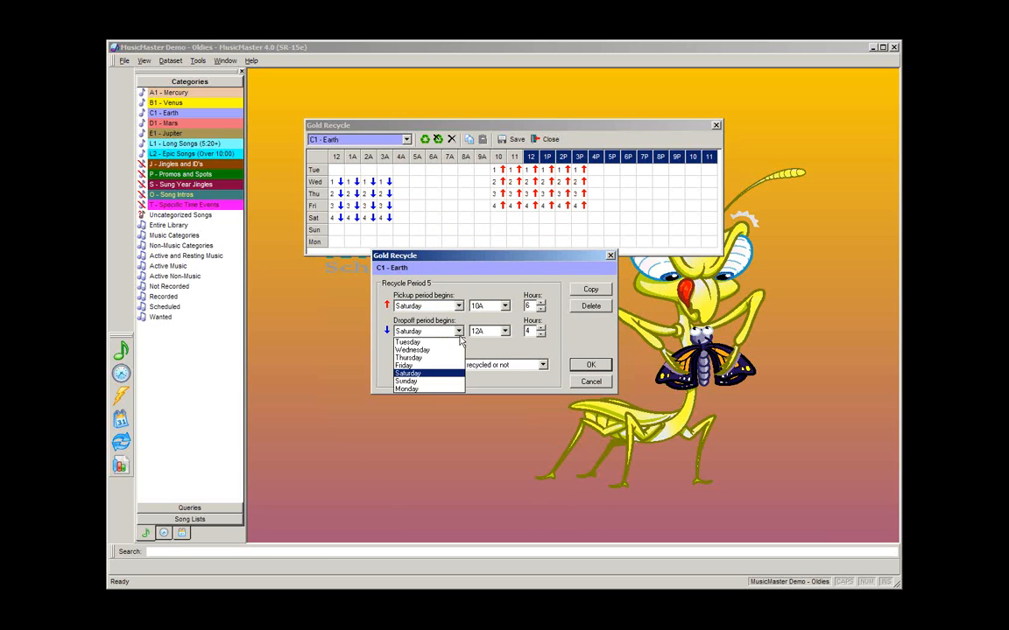
pyautogui.click(410, 382)
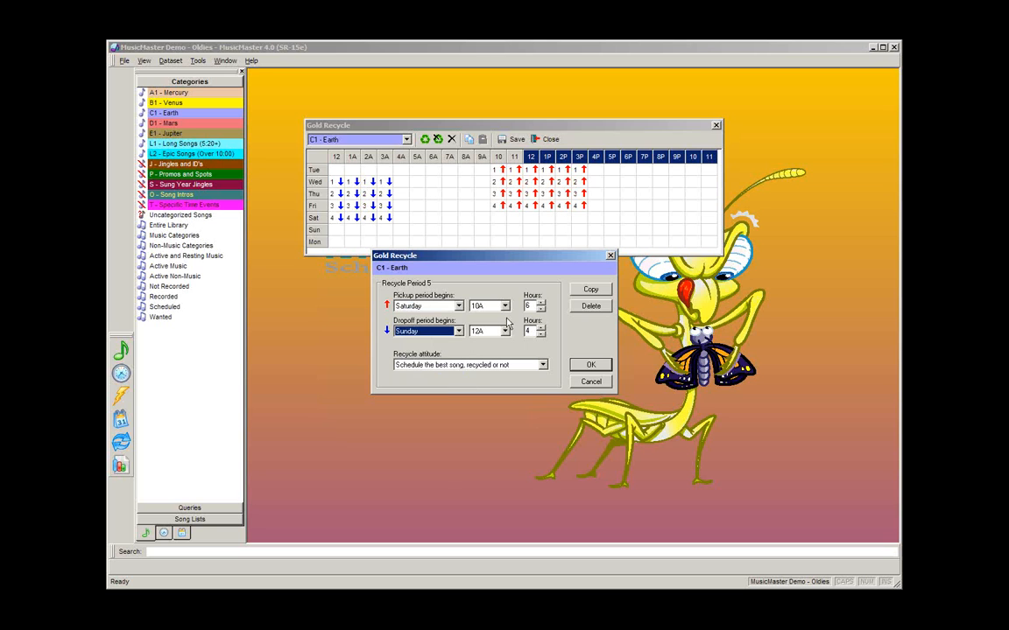
pyautogui.click(591, 364)
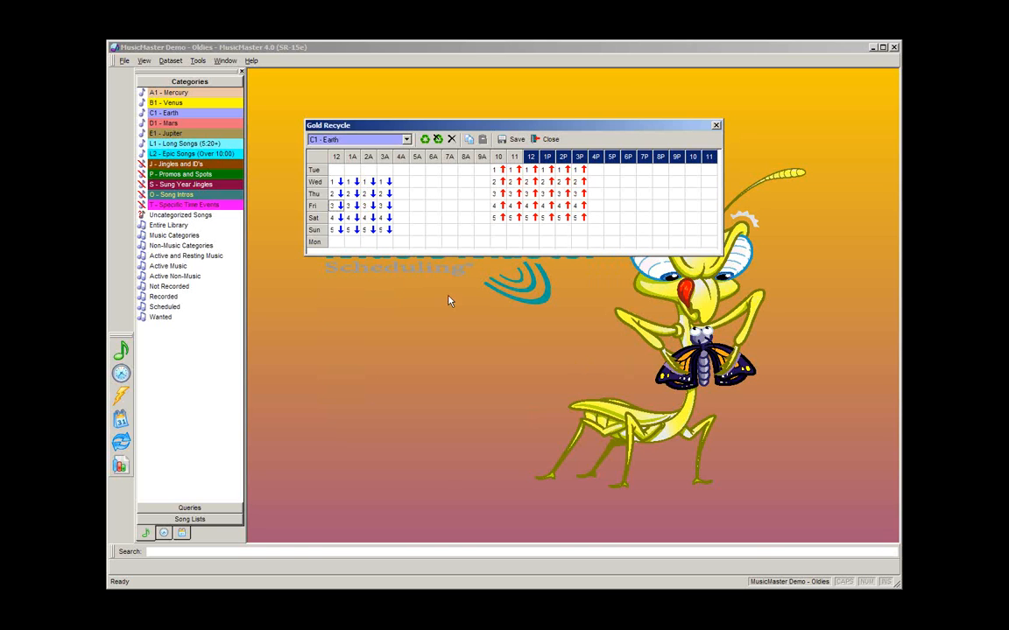
# Copy the Saturday-pickup recycle period to create one with Sunday pickup and Monday dropoff
pyautogui.click(350, 230)
pyautogui.click(425, 140)
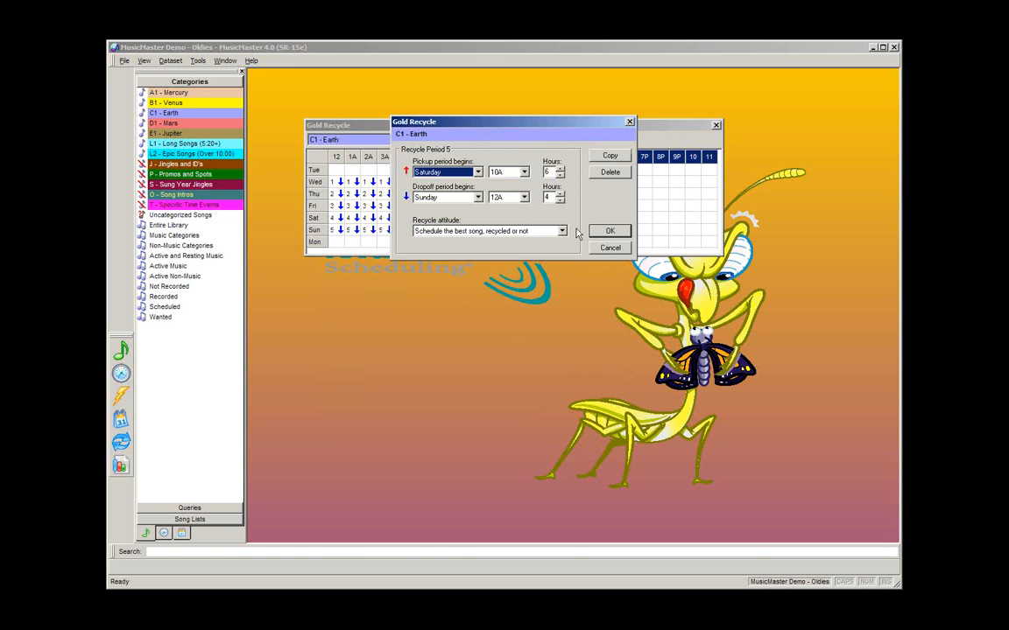
pyautogui.click(610, 156)
pyautogui.click(609, 231)
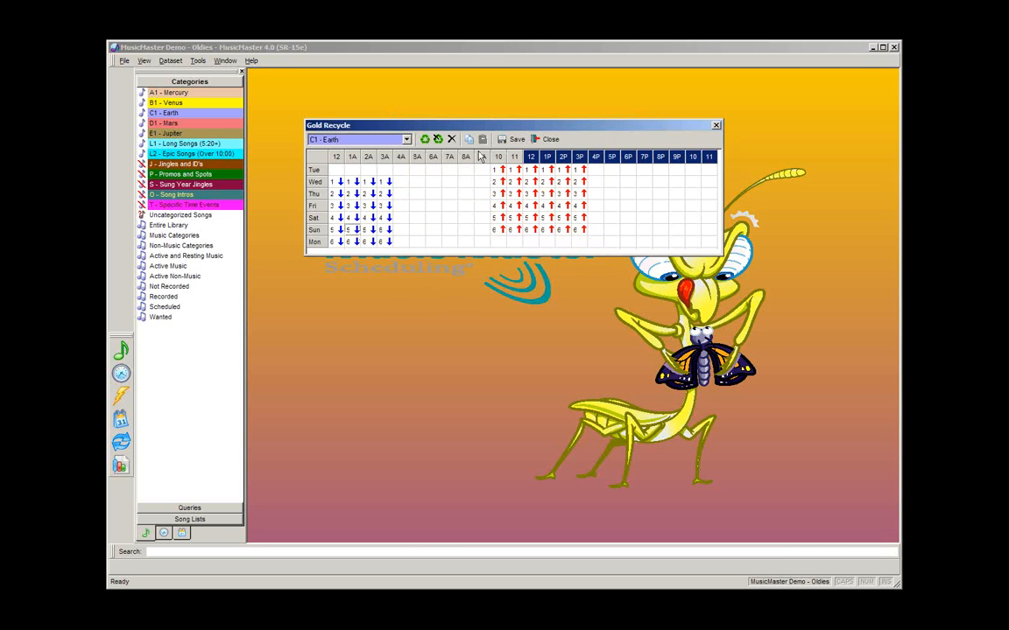
# Copy the Sunday-pickup recycle period to create one with Monday pickup and Tuesday dropoff
pyautogui.click(356, 242)
pyautogui.click(425, 140)
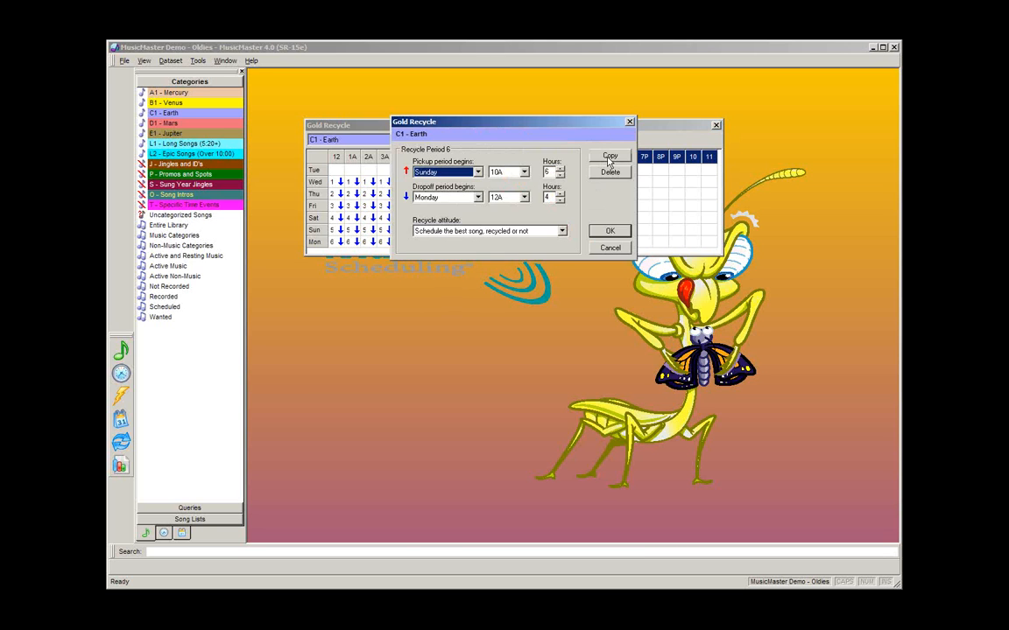
pyautogui.click(610, 230)
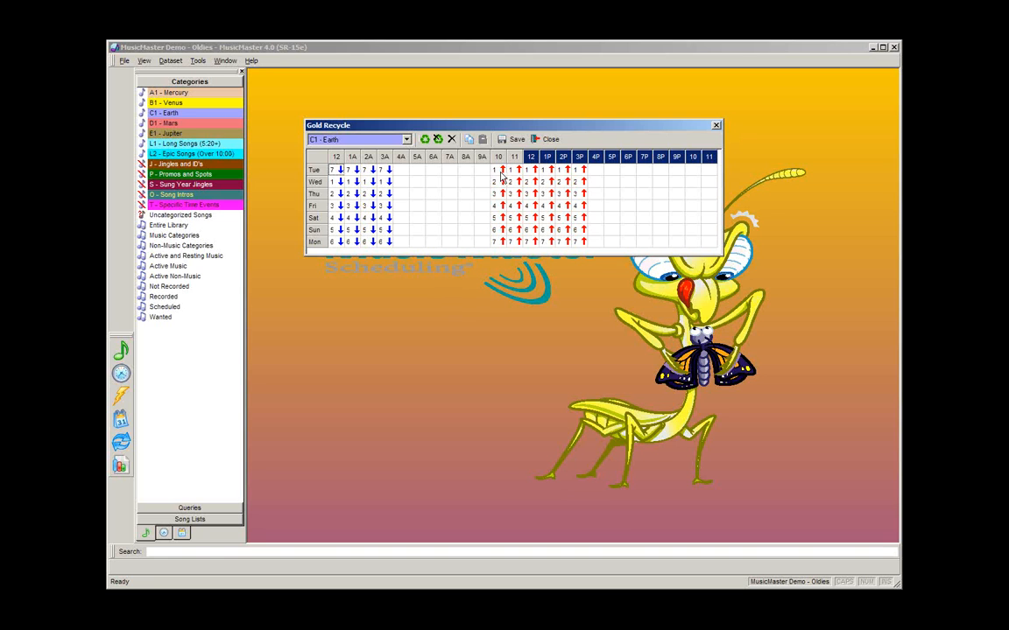
# Examine how the Tuesday and Wednesday pickup and dropoff hours relate in the weekly recycle grid
pyautogui.moveTo(502, 176)
pyautogui.moveTo(351, 186)
pyautogui.click(369, 186)
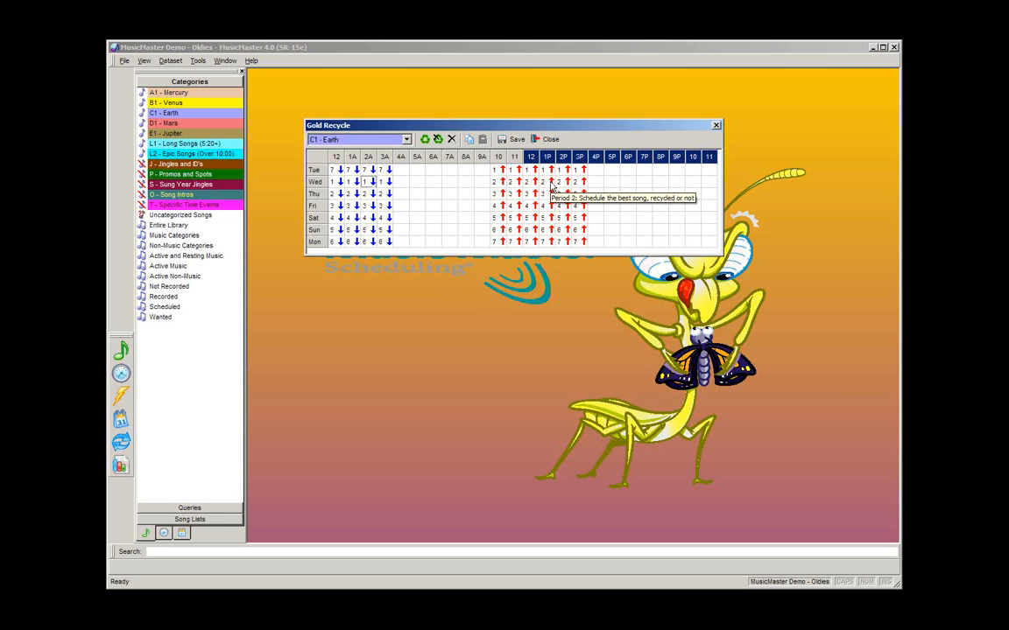
pyautogui.click(372, 183)
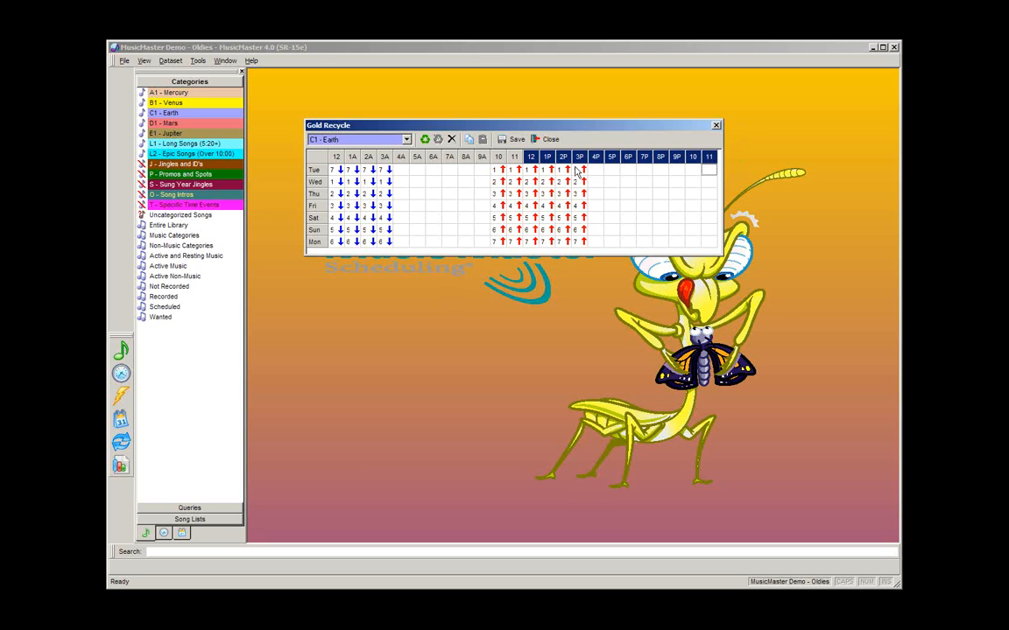
pyautogui.click(332, 182)
pyautogui.click(501, 172)
pyautogui.click(352, 182)
pyautogui.click(709, 171)
# Try "Schedule from recycle pool if possible" and "Schedule only from the recycle pool" as the recycle attitude for C1 - Earth's Recycle Period 1
pyautogui.click(426, 140)
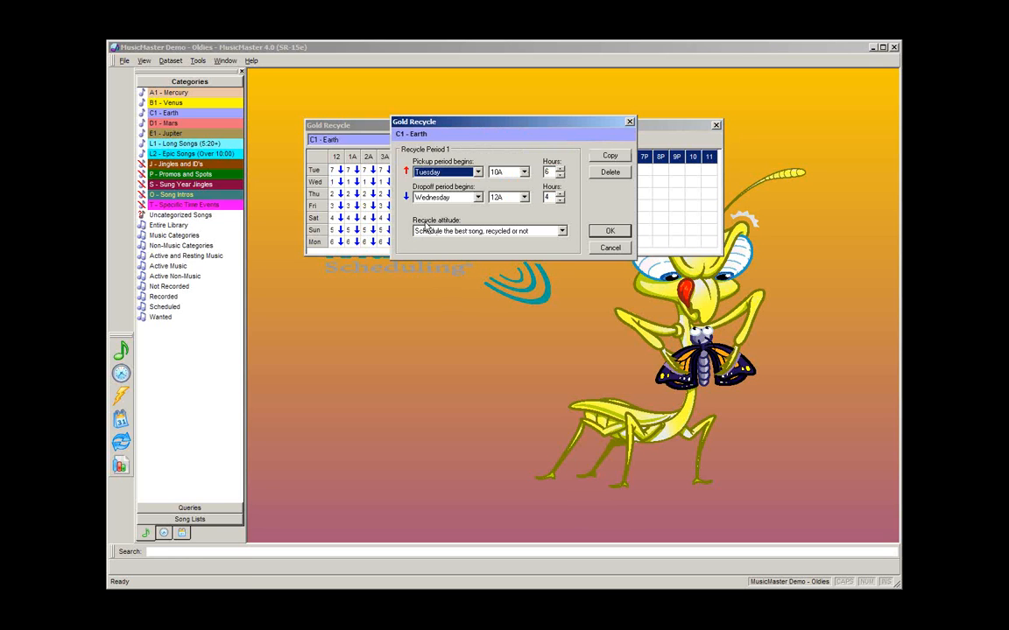
pyautogui.click(563, 231)
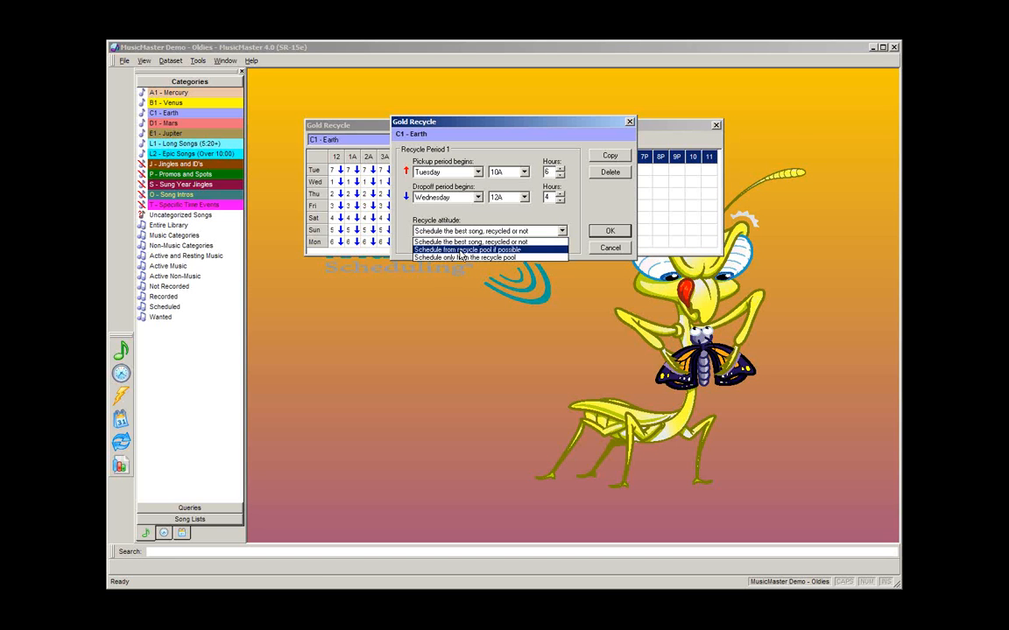
pyautogui.click(460, 251)
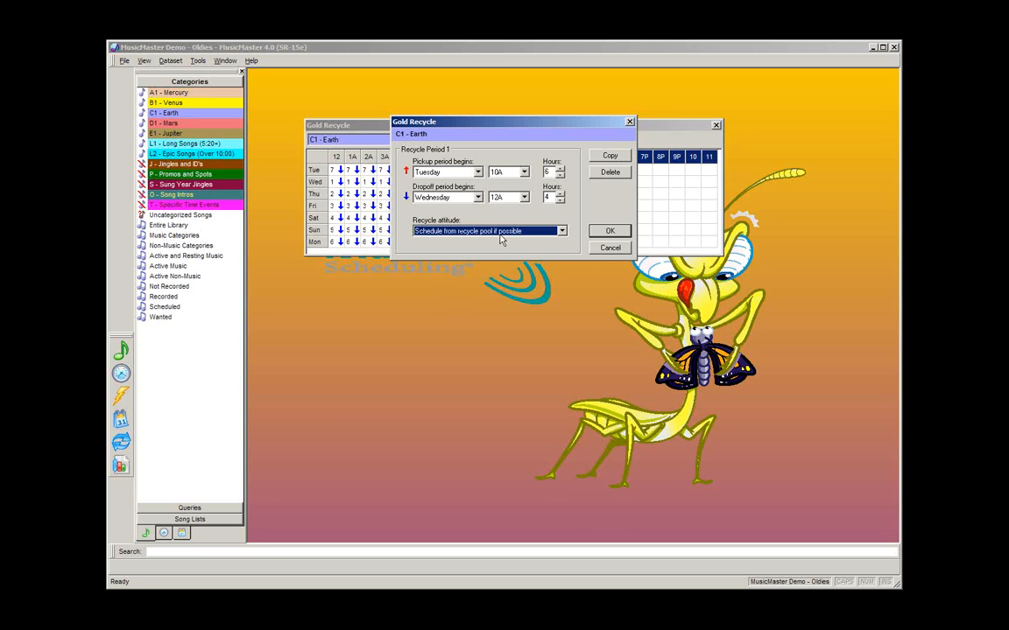
pyautogui.click(562, 231)
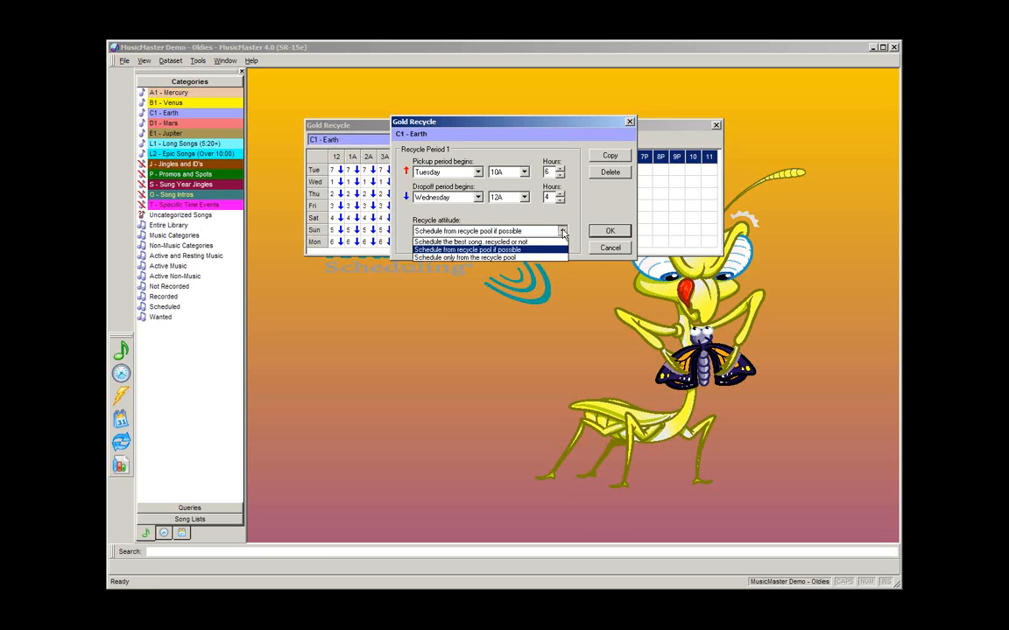
pyautogui.click(448, 258)
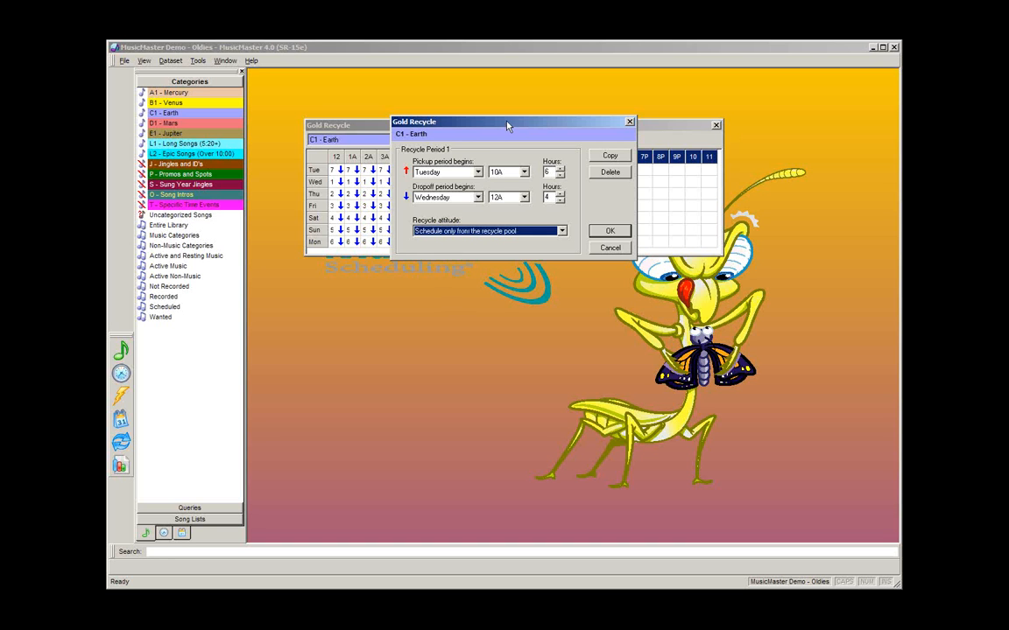
pyautogui.moveTo(506, 127); pyautogui.dragTo(496, 196)
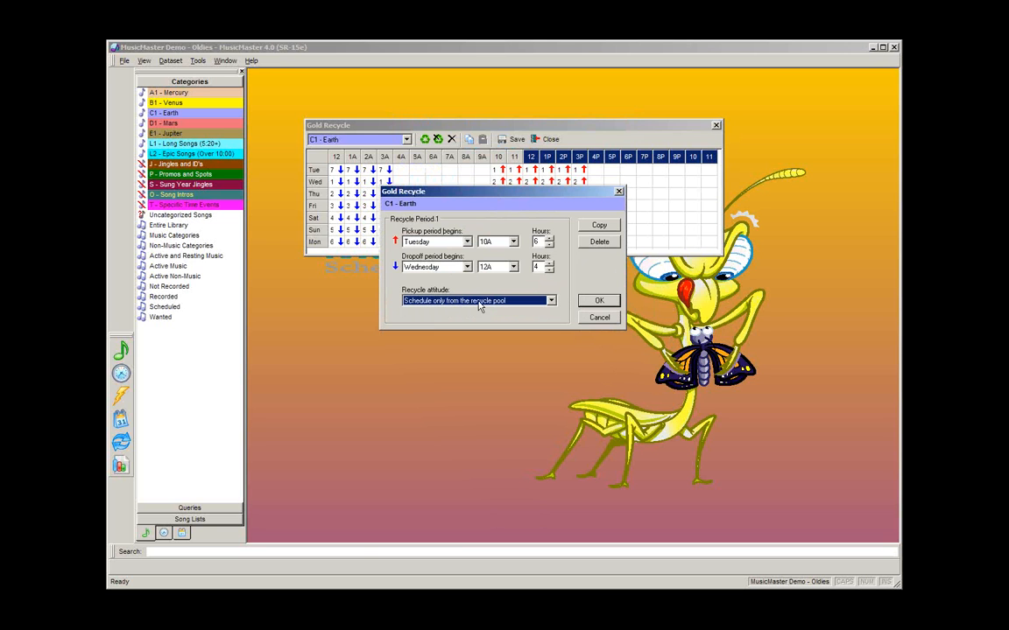
pyautogui.moveTo(504, 194); pyautogui.dragTo(507, 225)
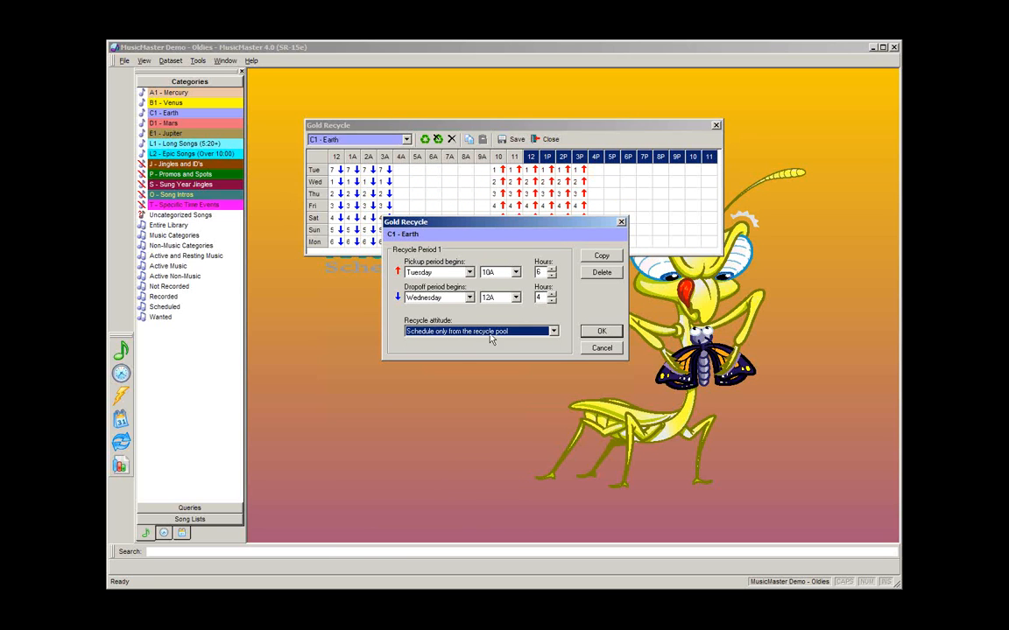
pyautogui.click(455, 339)
pyautogui.click(465, 350)
# Set Recycle Period 1's recycle attitude to "Schedule the best song, recycled or not" and accept the period settings
pyautogui.click(473, 333)
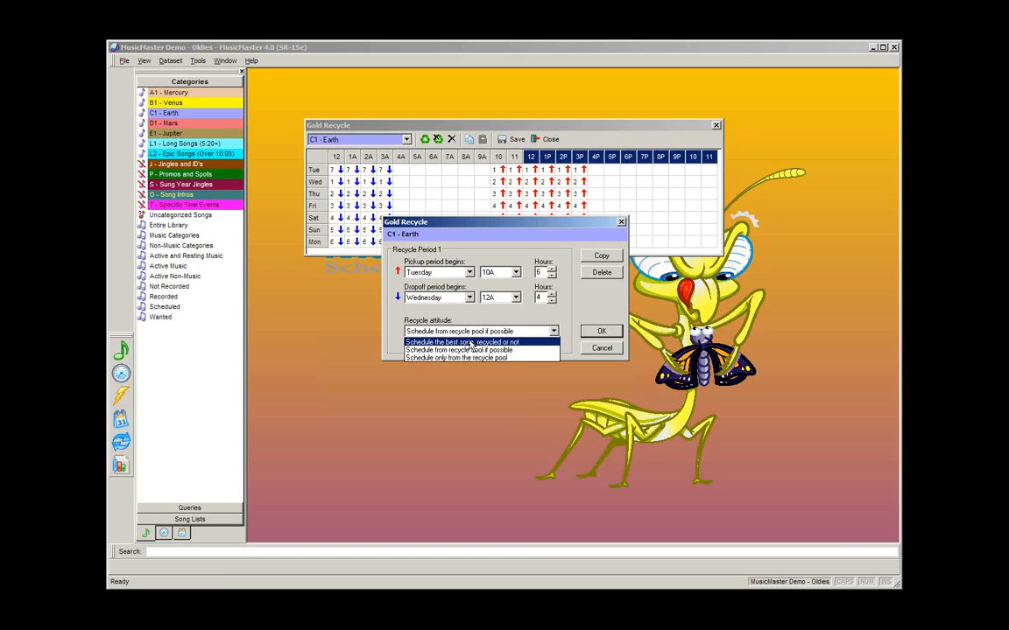
pyautogui.click(471, 343)
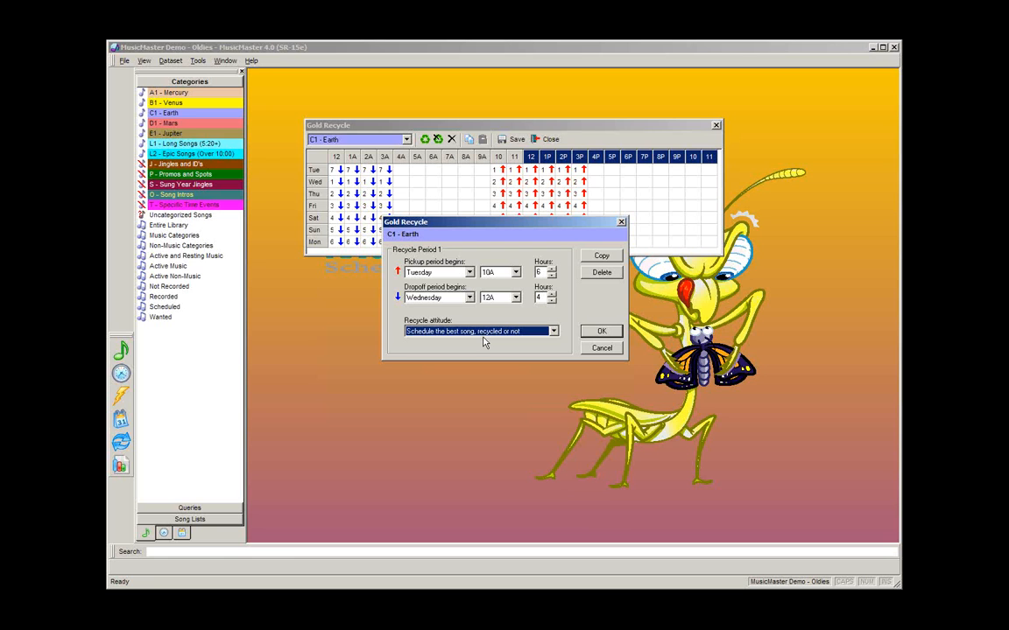
pyautogui.click(602, 331)
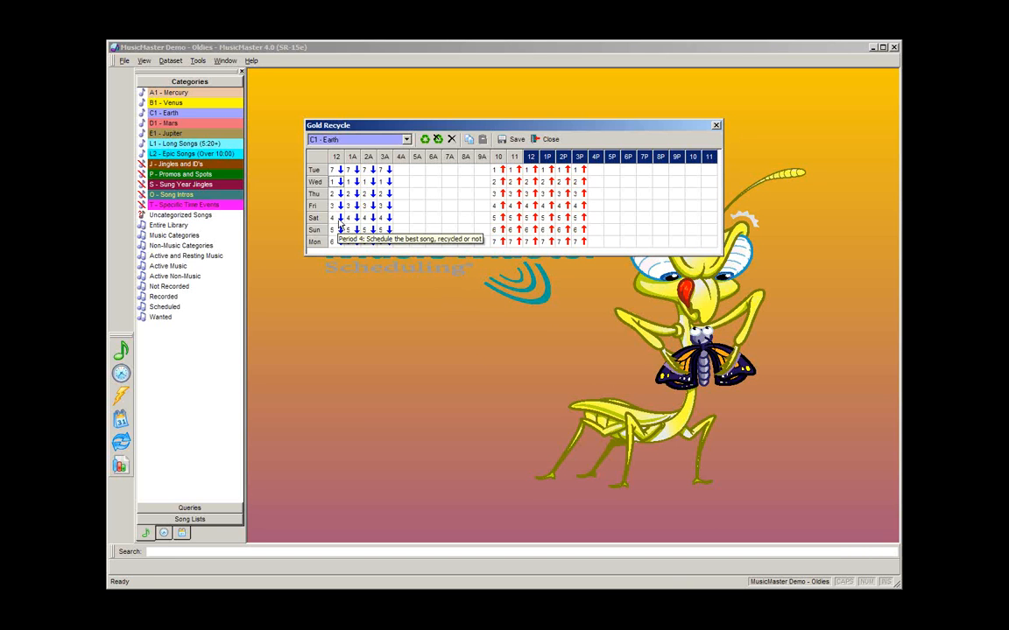
# Delete the C1 - Earth recycle periods whose dropoffs fall on Saturday, Sunday and Monday (periods 4, 5 and 6)
pyautogui.click(341, 219)
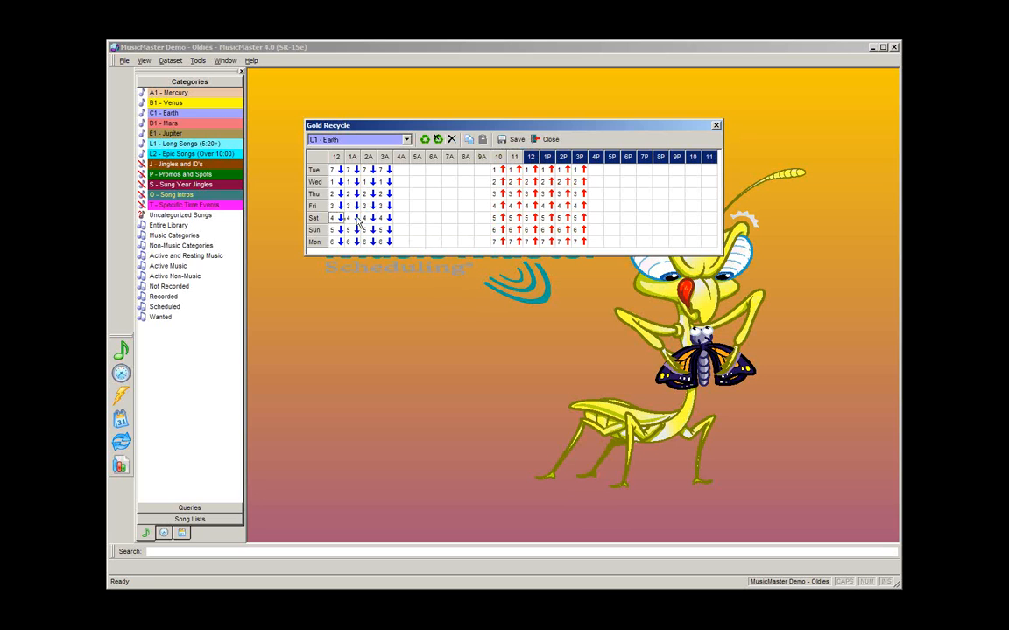
pyautogui.click(437, 141)
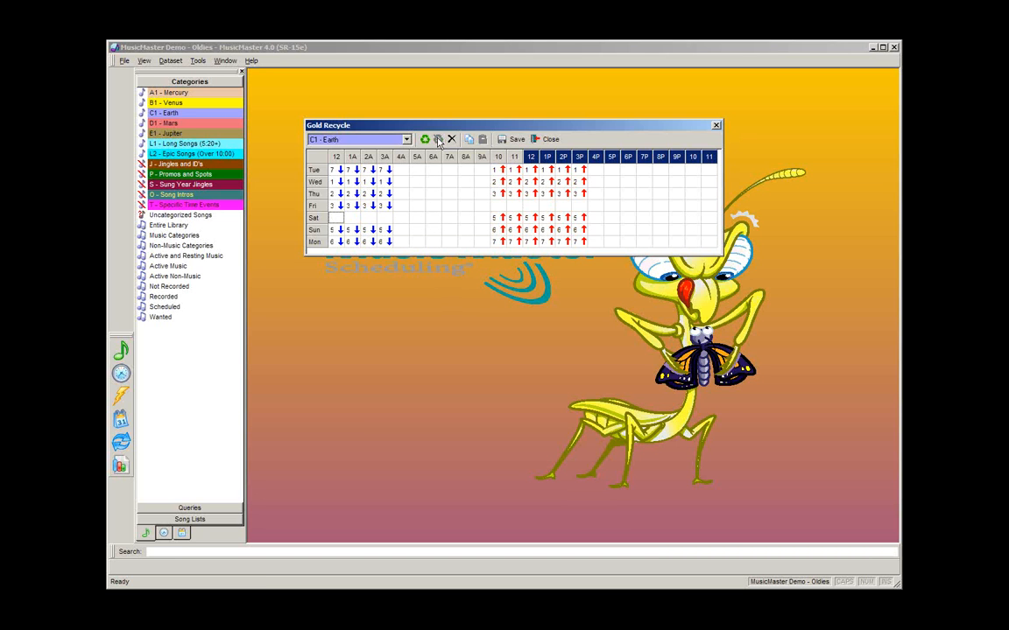
pyautogui.click(348, 231)
pyautogui.click(438, 140)
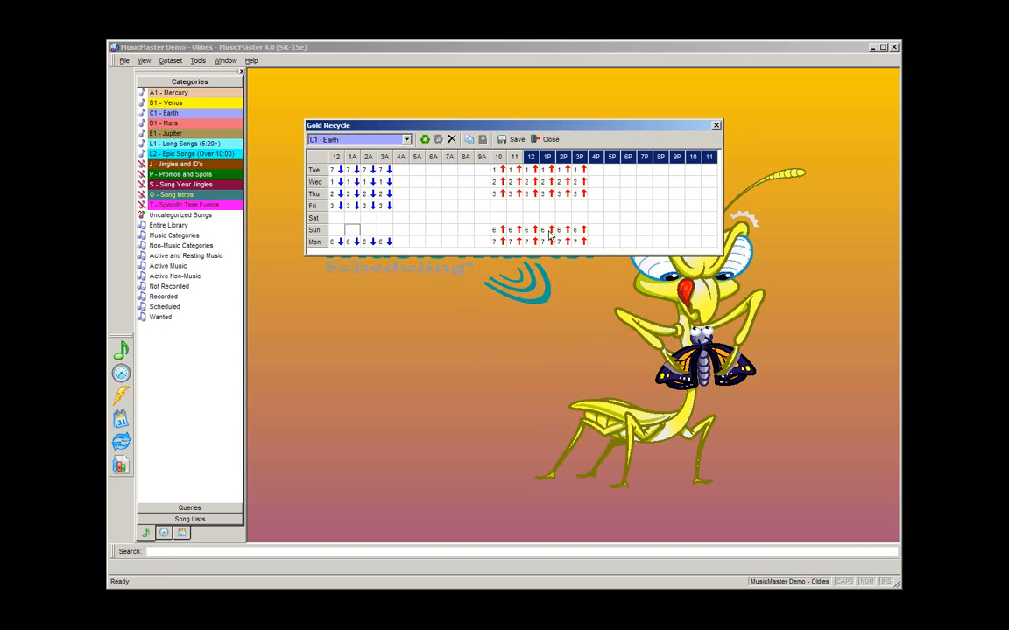
pyautogui.click(340, 242)
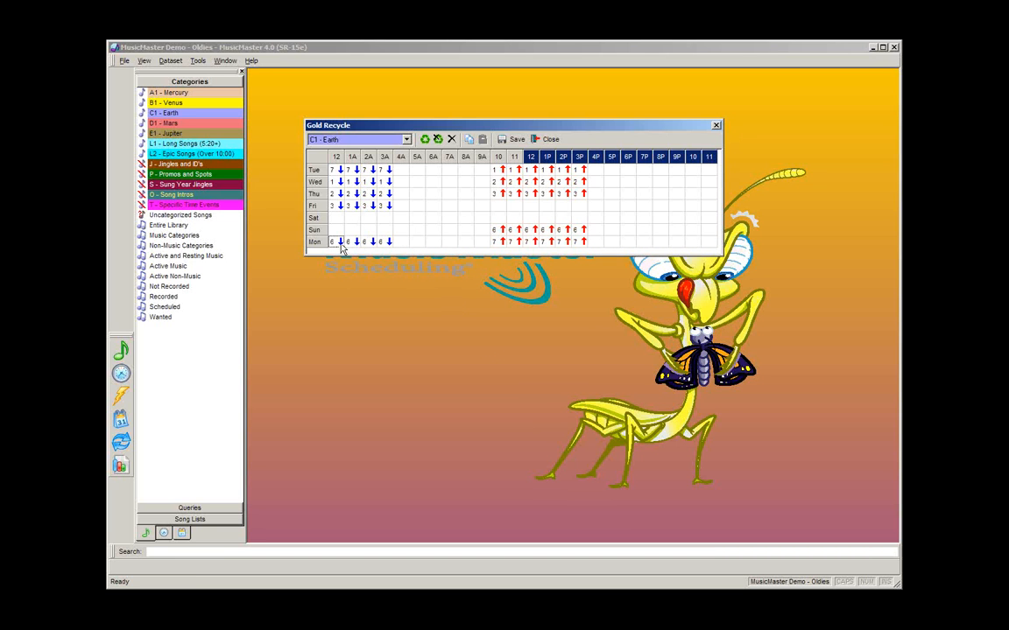
pyautogui.click(438, 141)
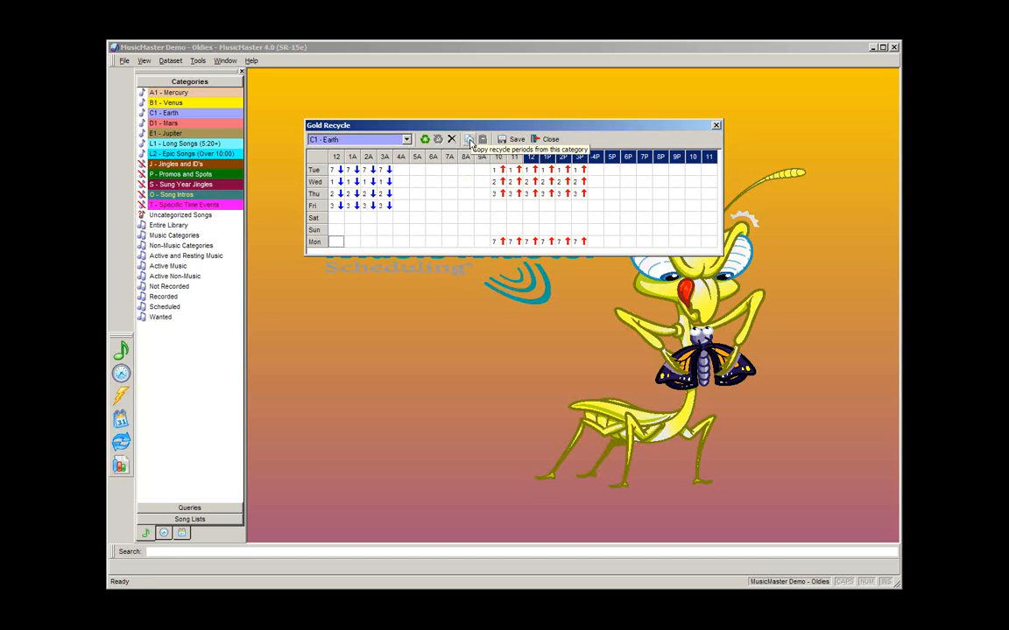
# Copy all recycle periods from C1 - Earth into the D1 - Mars category
pyautogui.click(406, 140)
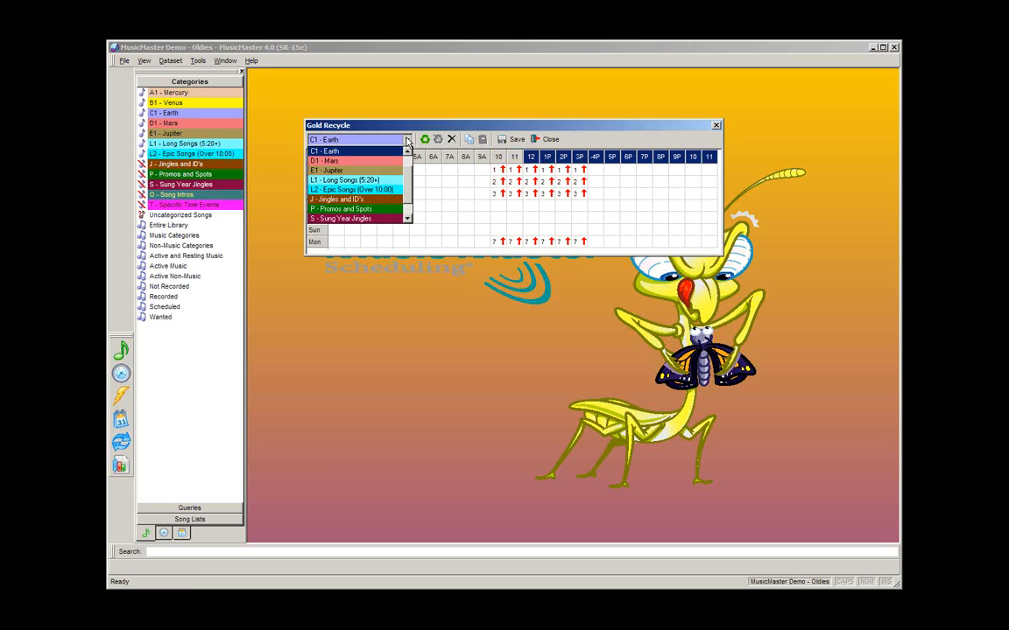
pyautogui.click(326, 161)
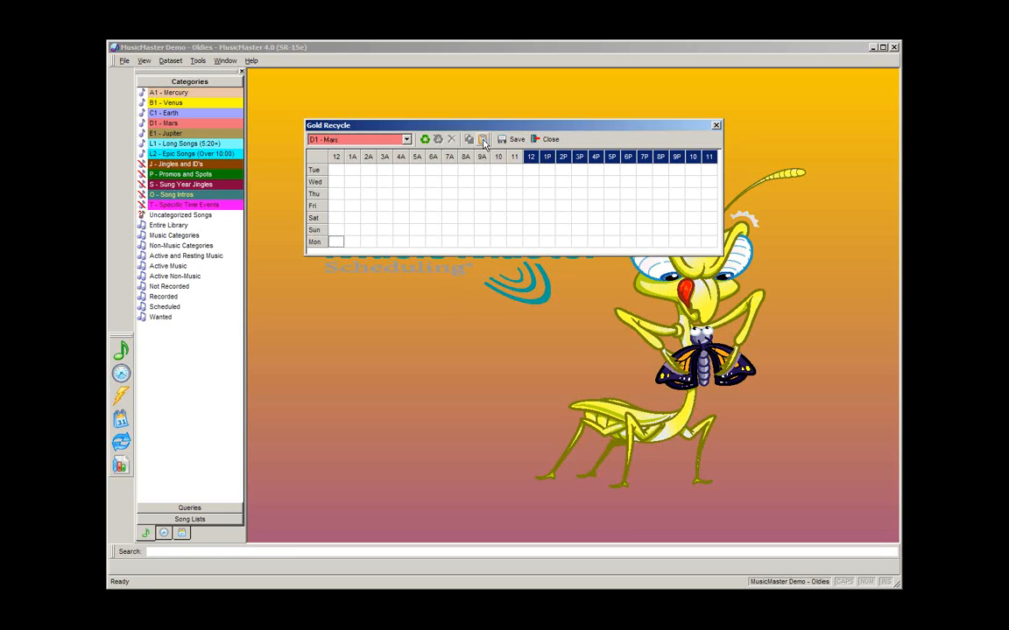
pyautogui.click(483, 140)
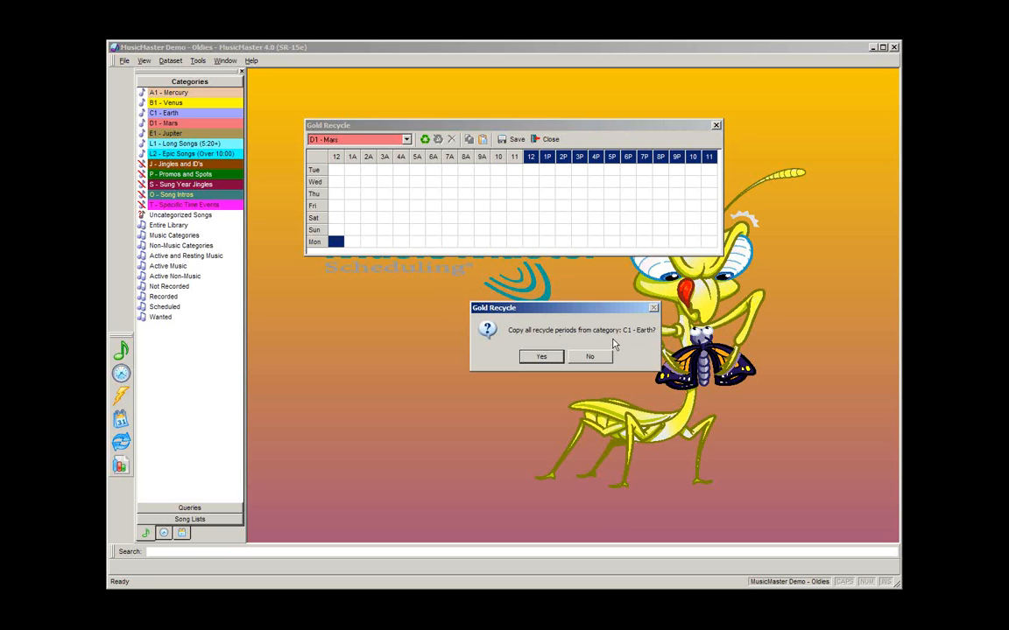
pyautogui.click(542, 356)
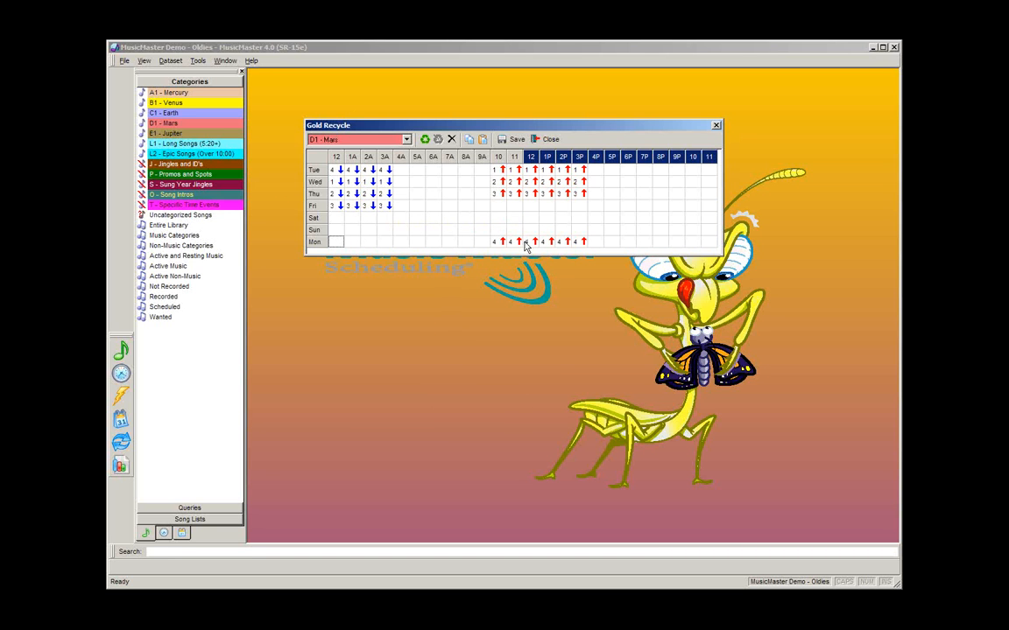
# Paste the copied C1 - Earth recycle periods into the B1 - Venus category
pyautogui.click(406, 141)
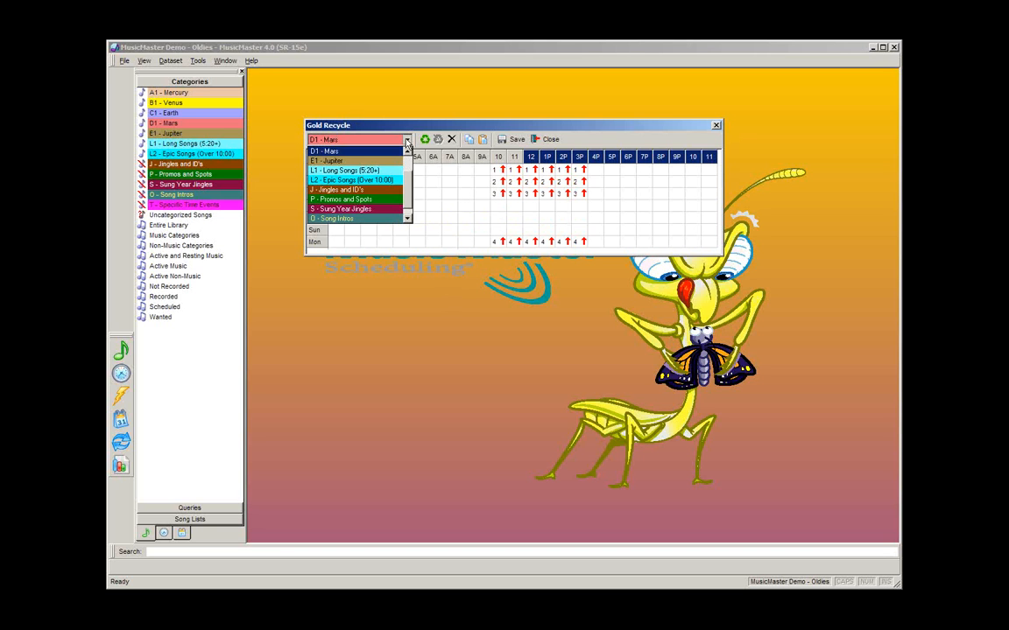
pyautogui.scroll(3, 408, 174)
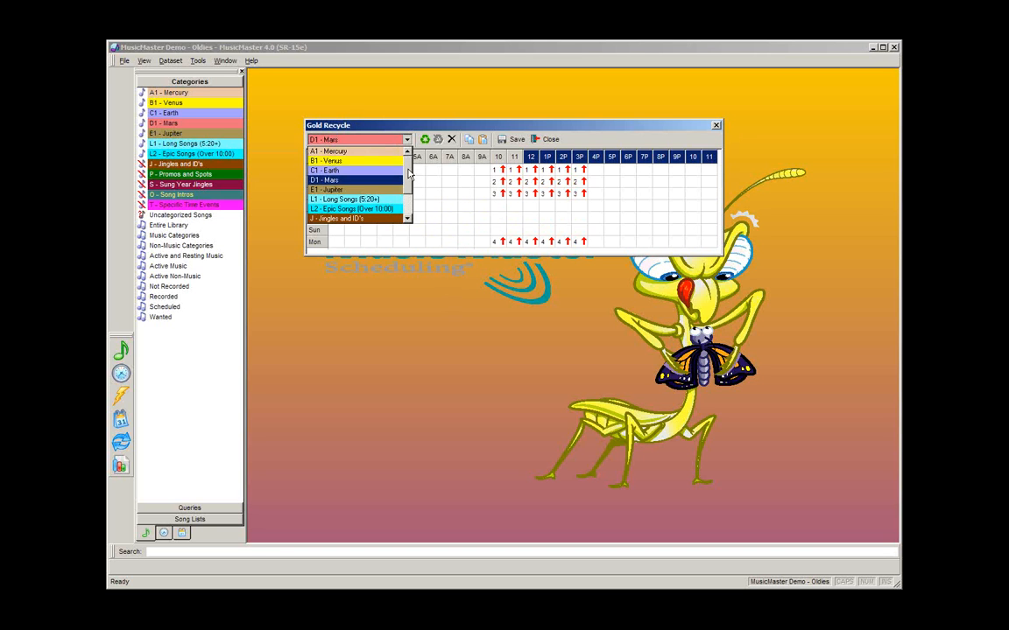
pyautogui.click(346, 161)
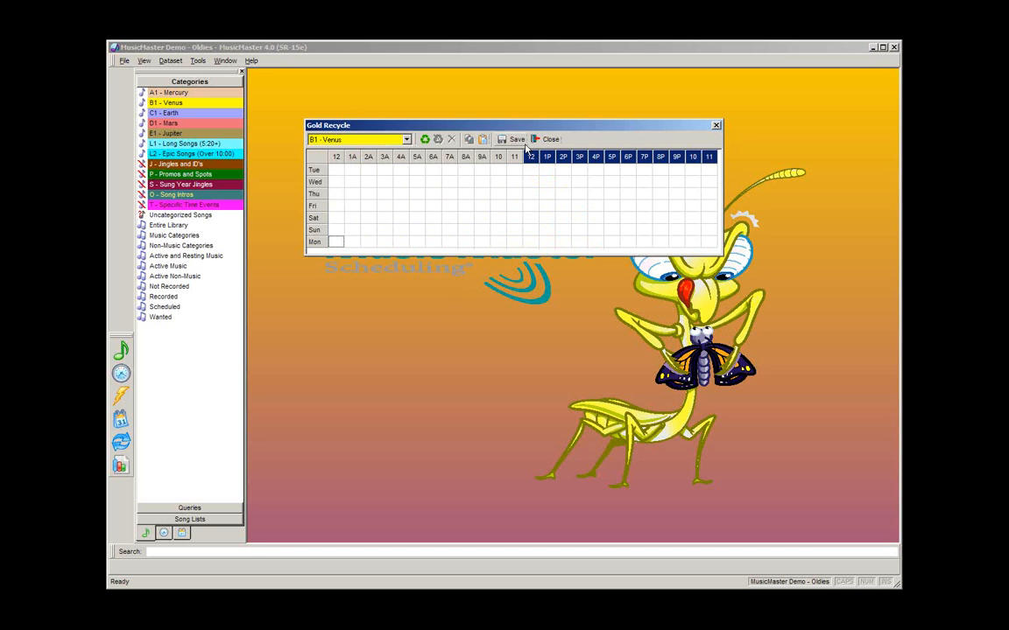
pyautogui.click(436, 139)
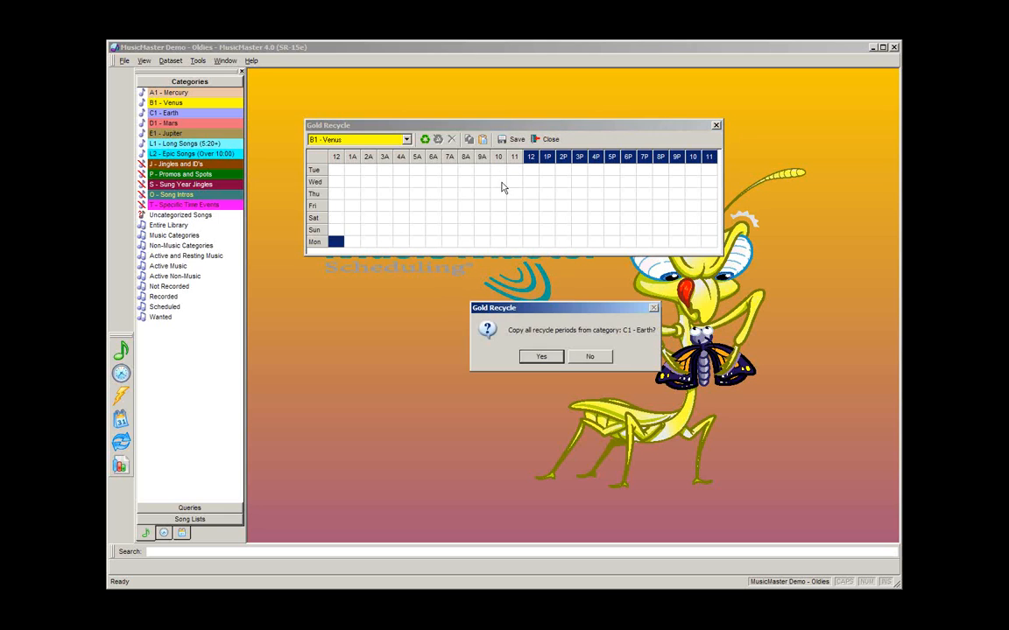
pyautogui.click(542, 356)
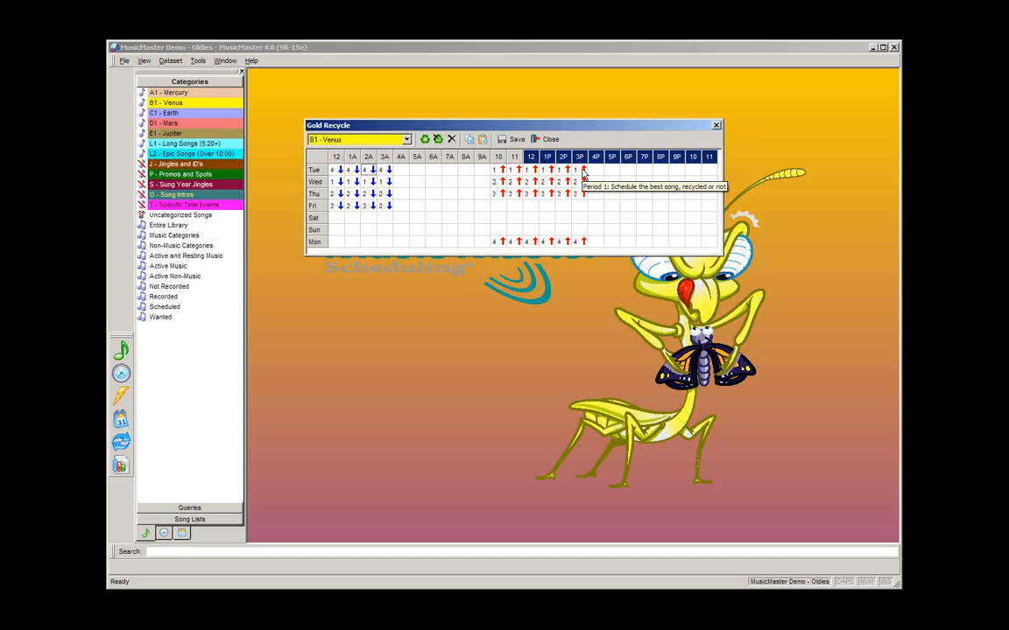
# Set the Tuesday pickup of B1 - Venus's Recycle Period 1 to last 5 hours
pyautogui.click(336, 183)
pyautogui.click(351, 184)
pyautogui.click(365, 184)
pyautogui.click(425, 140)
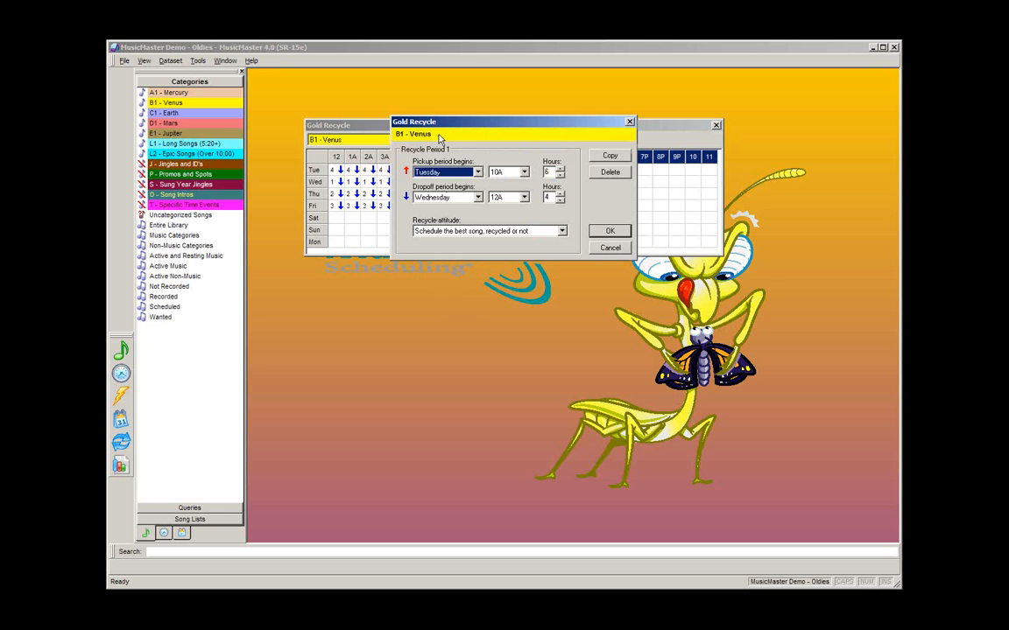
pyautogui.moveTo(446, 124); pyautogui.dragTo(445, 188)
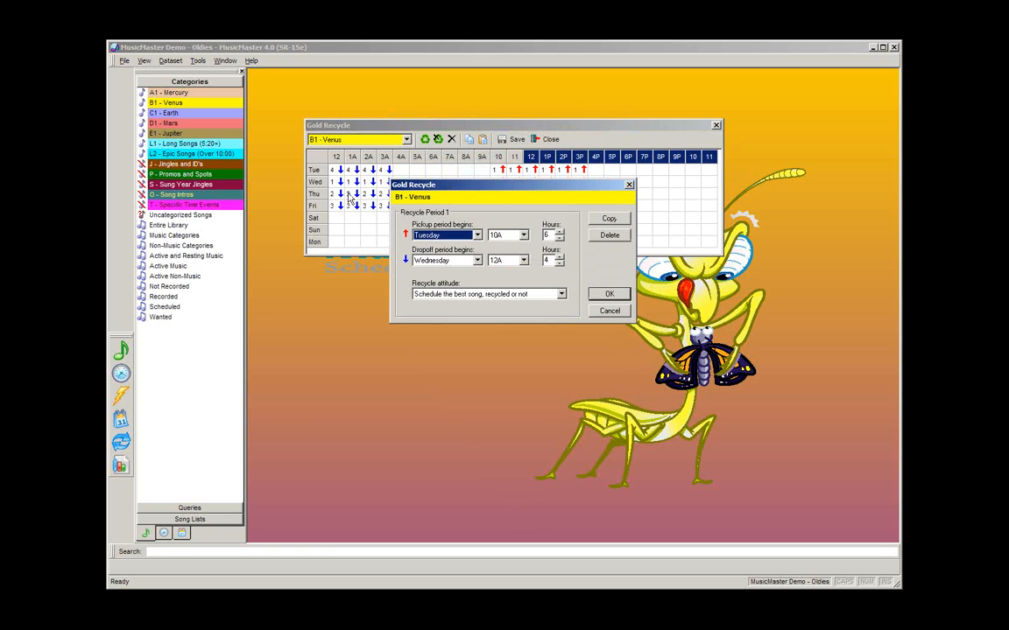
pyautogui.click(560, 238)
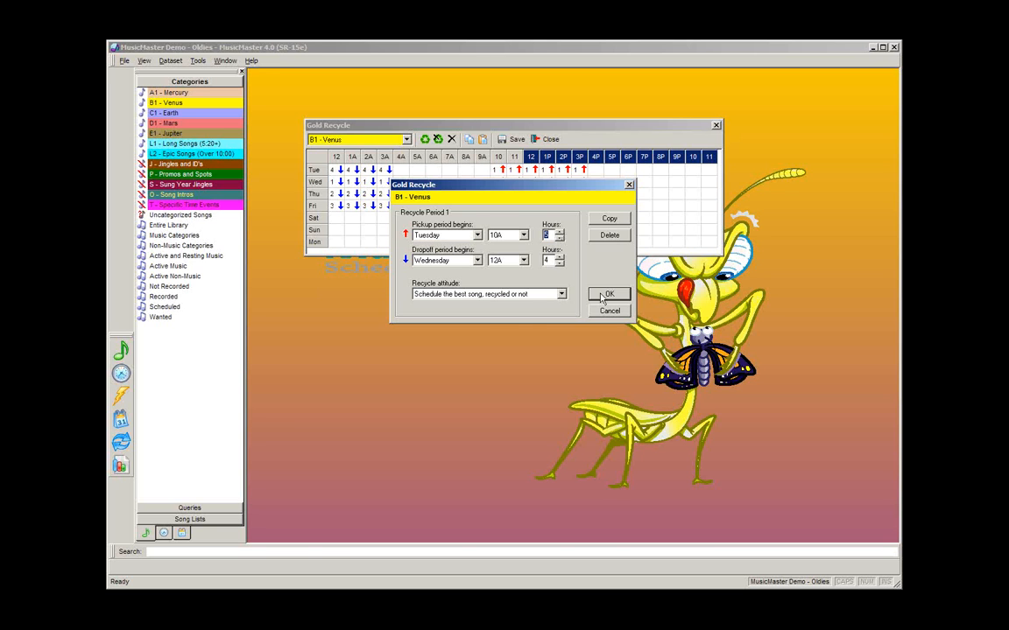
pyautogui.press('Return')
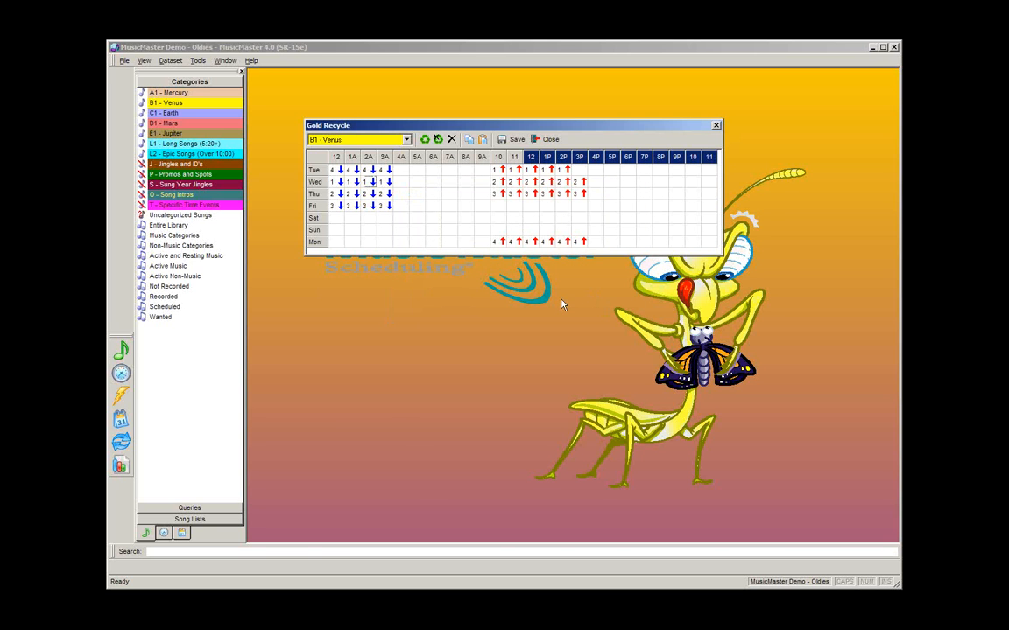
# Clear all recycle periods from the B1 - Venus category
pyautogui.click(358, 209)
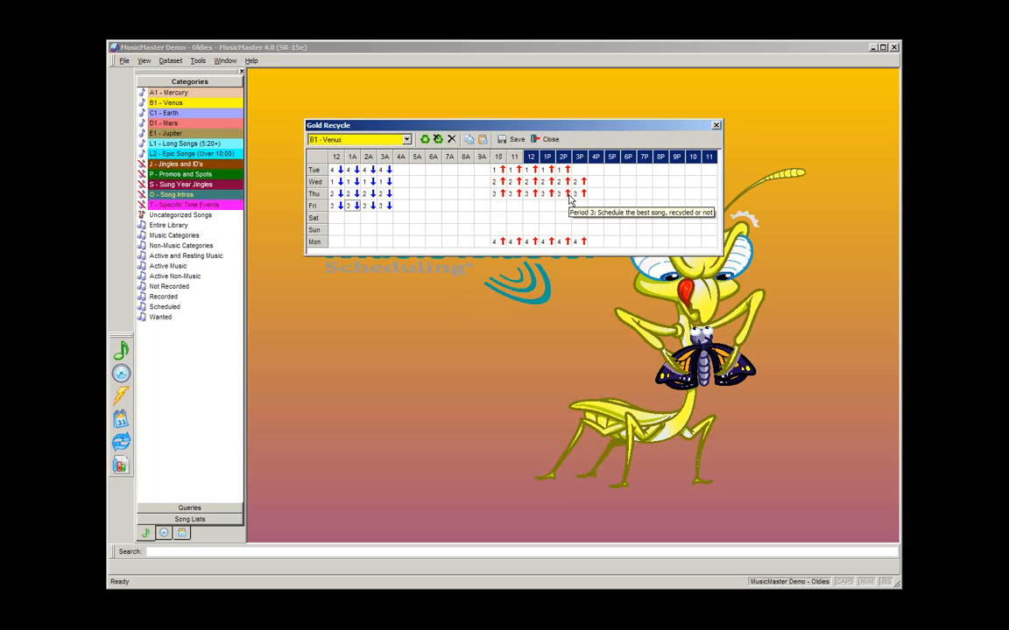
pyautogui.click(452, 140)
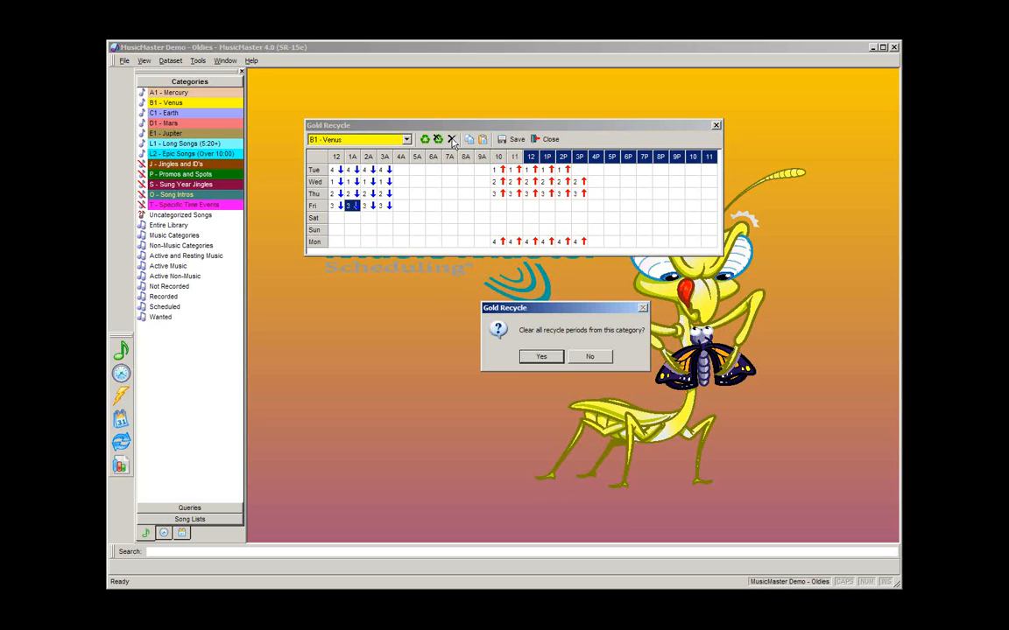
pyautogui.click(541, 356)
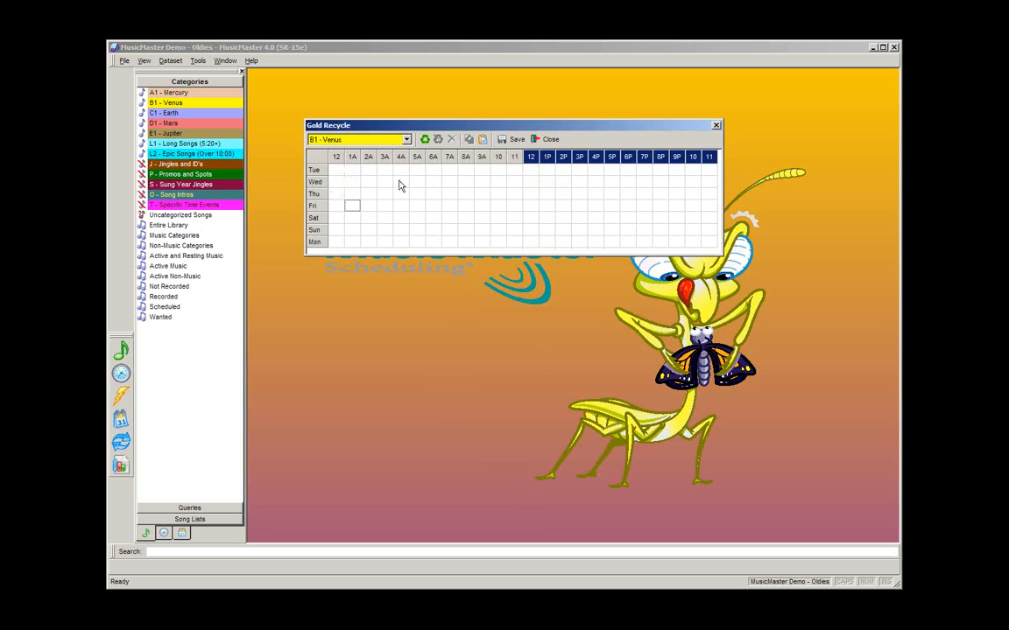
# Return to the C1 - Earth category and clear all of its recycle periods
pyautogui.click(406, 139)
pyautogui.click(319, 160)
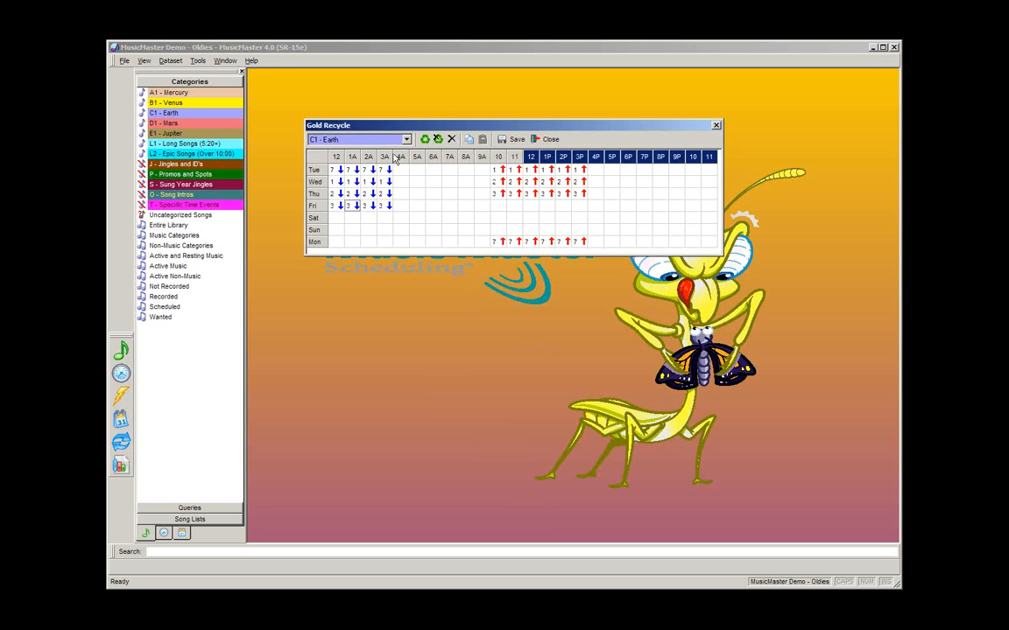
pyautogui.click(369, 184)
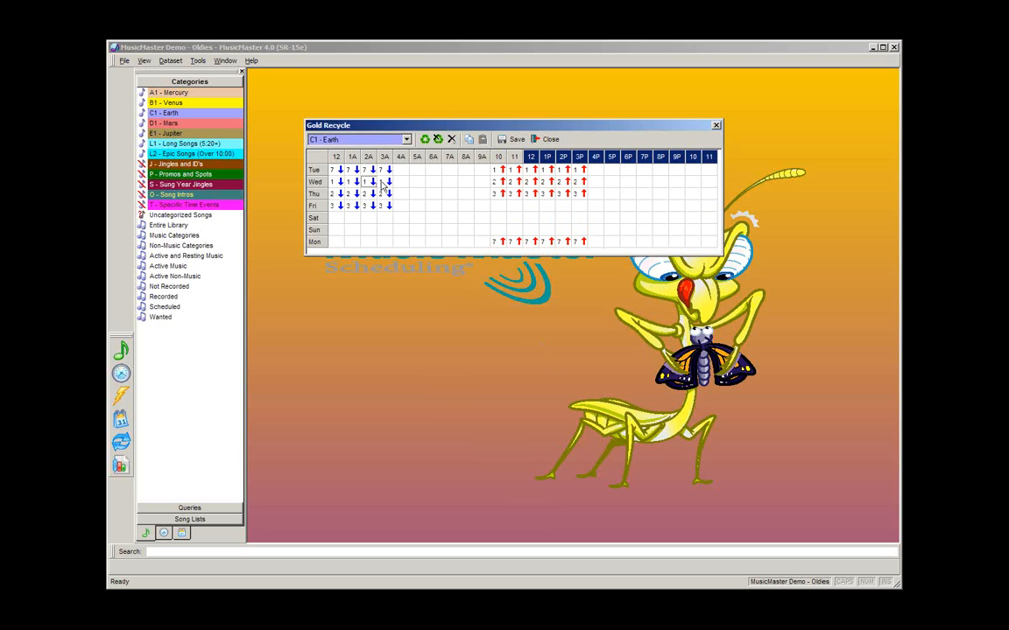
pyautogui.click(454, 140)
pyautogui.click(541, 356)
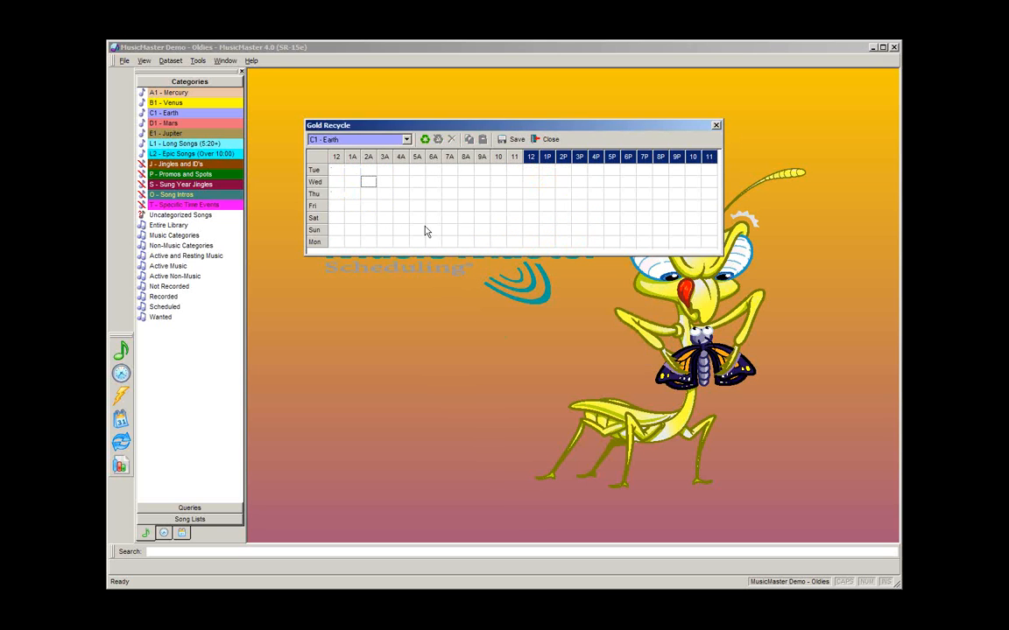
# Switch to the D1 - Mars category and clear all of its recycle periods
pyautogui.click(407, 141)
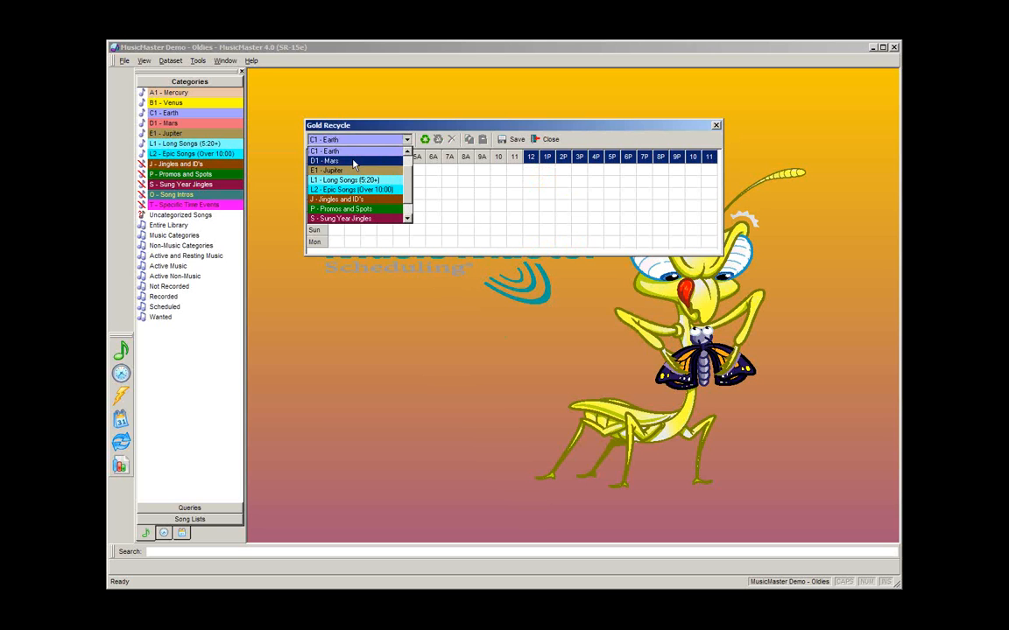
pyautogui.click(350, 181)
pyautogui.click(439, 140)
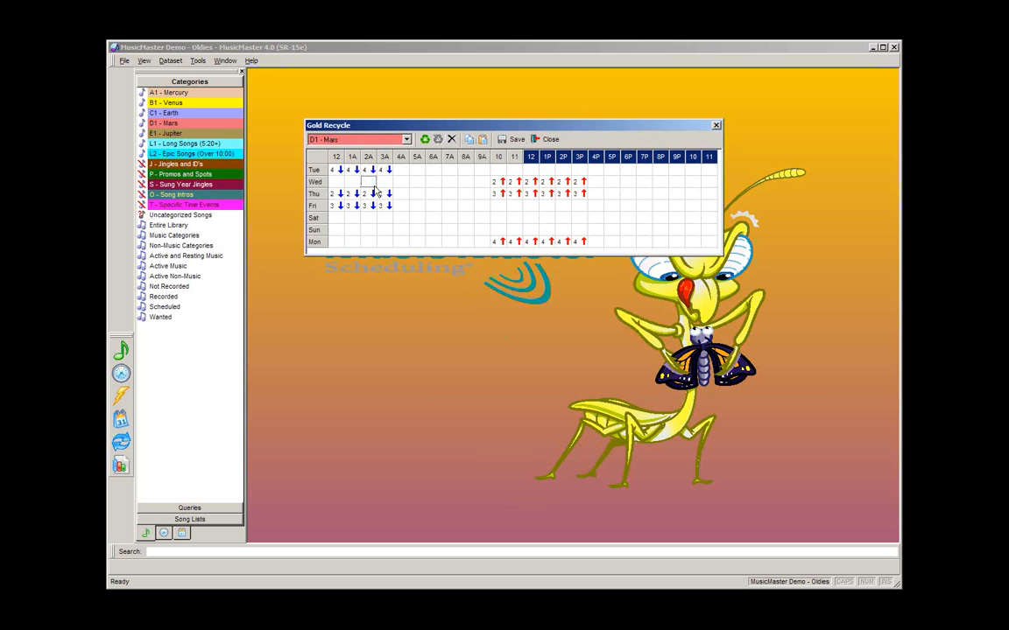
pyautogui.click(451, 139)
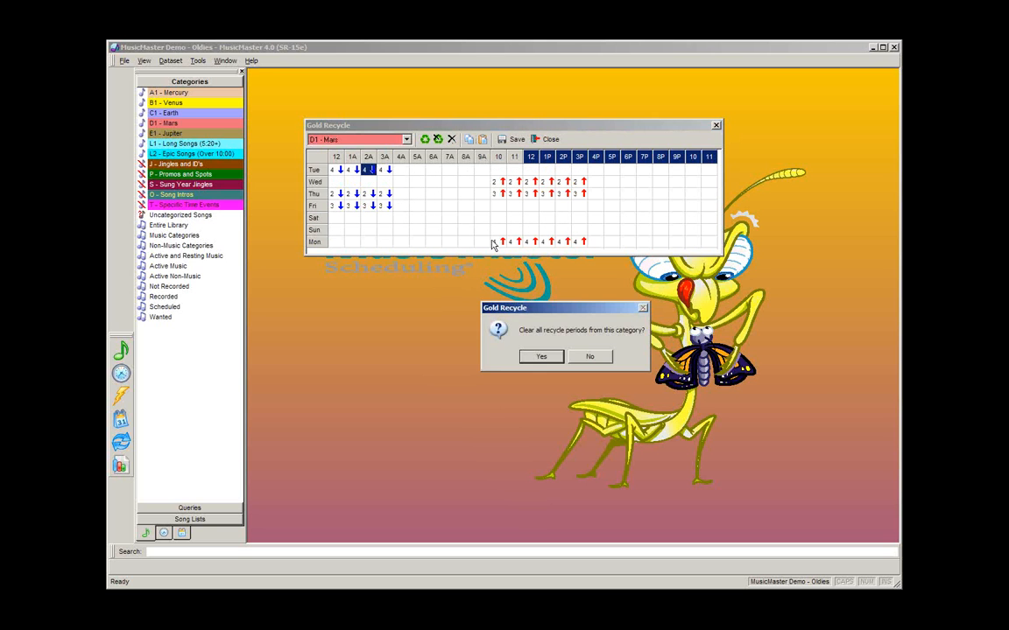
pyautogui.click(532, 356)
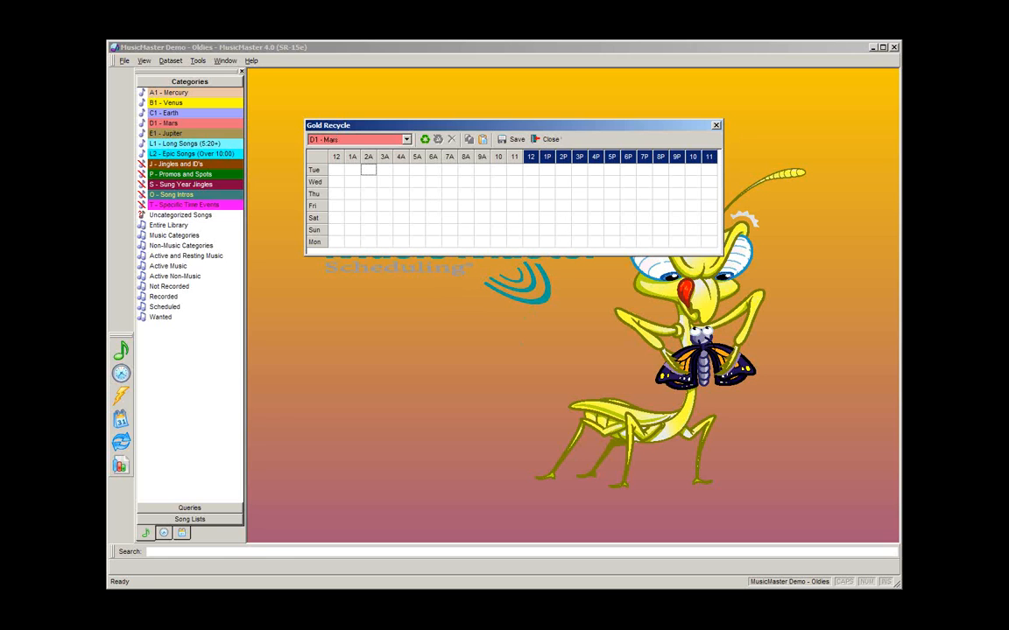
# Close Gold Recycle without saving the changes
pyautogui.click(549, 139)
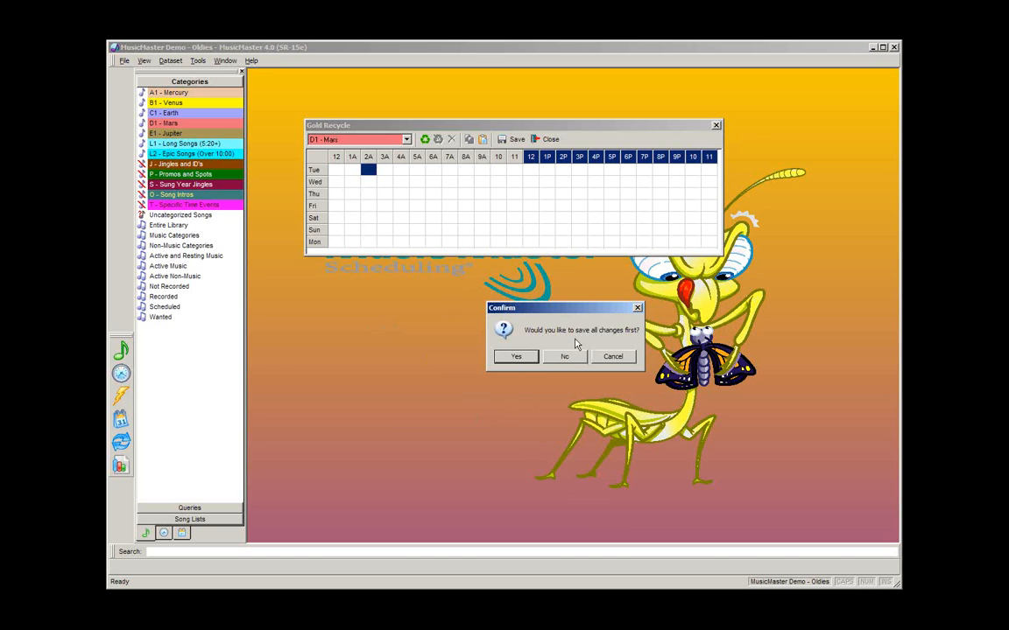
pyautogui.click(565, 357)
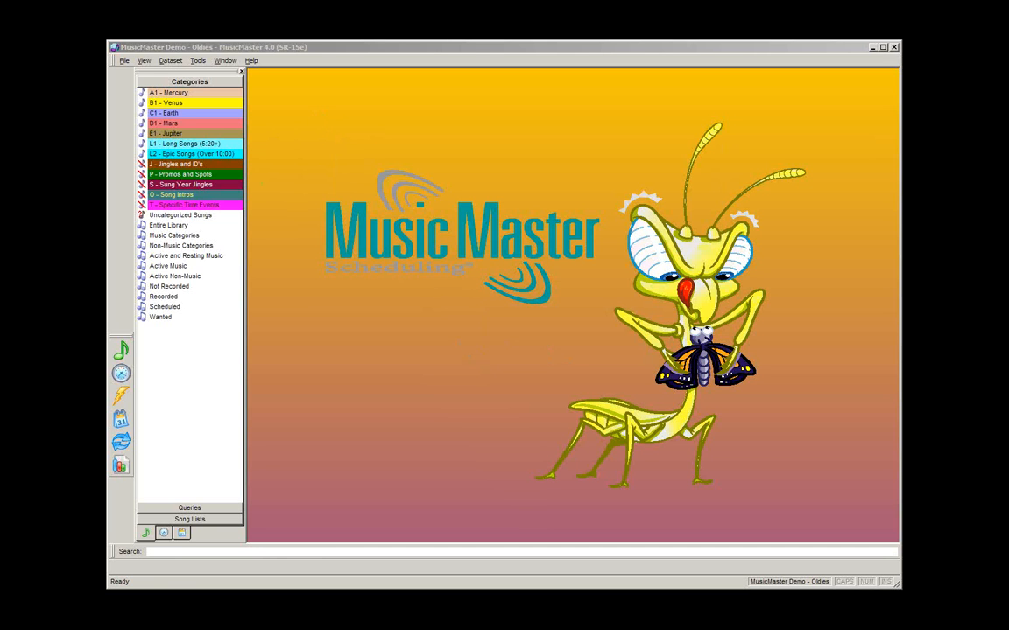
# Open the Turnover Analysis and review the turnover of B1 - Venus, C1 - Earth and D1 - Mars
pyautogui.click(123, 445)
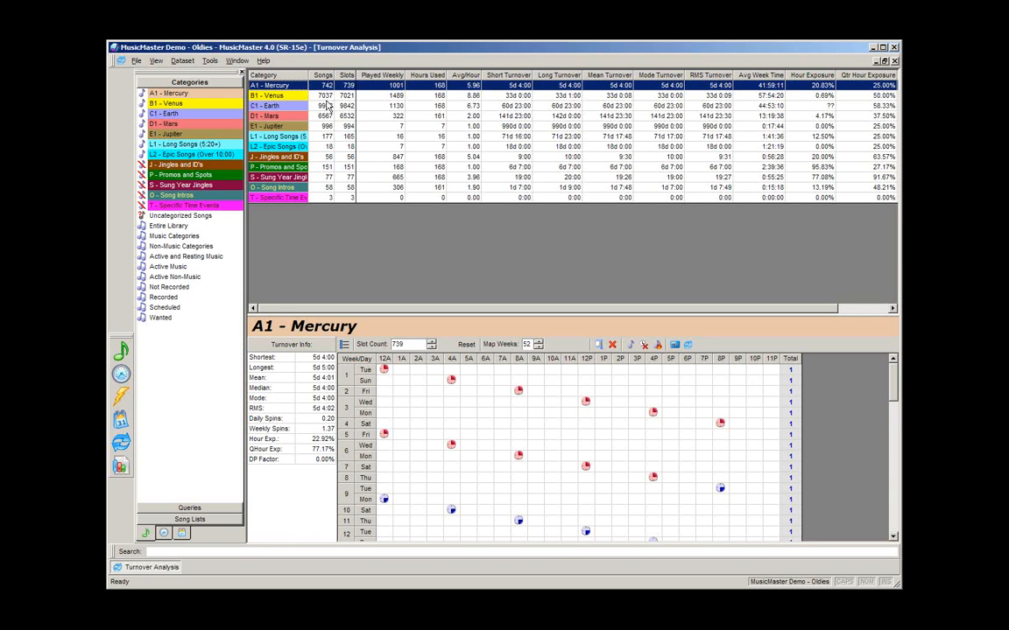
pyautogui.click(324, 98)
pyautogui.click(325, 108)
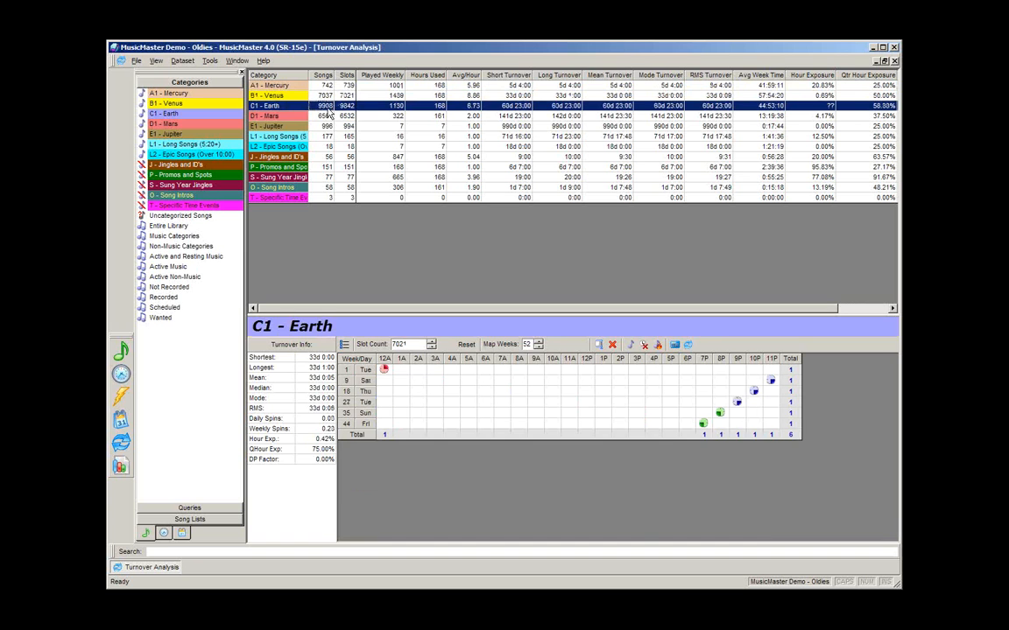
pyautogui.click(325, 118)
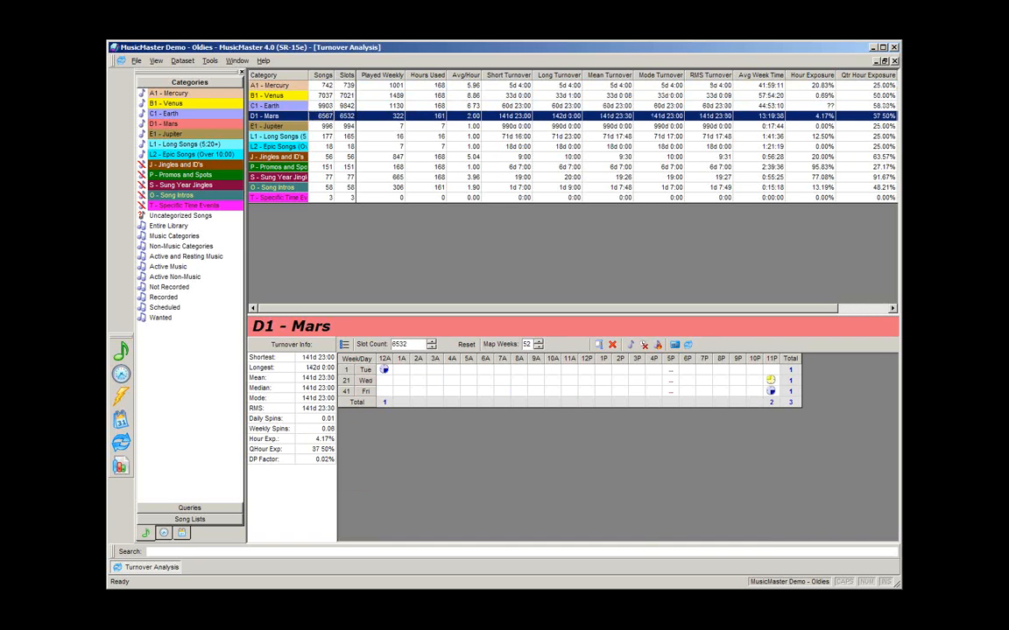
# Compare the mean turnover and the song rotation maps of the C1 - Earth and D1 - Mars categories
pyautogui.click(620, 105)
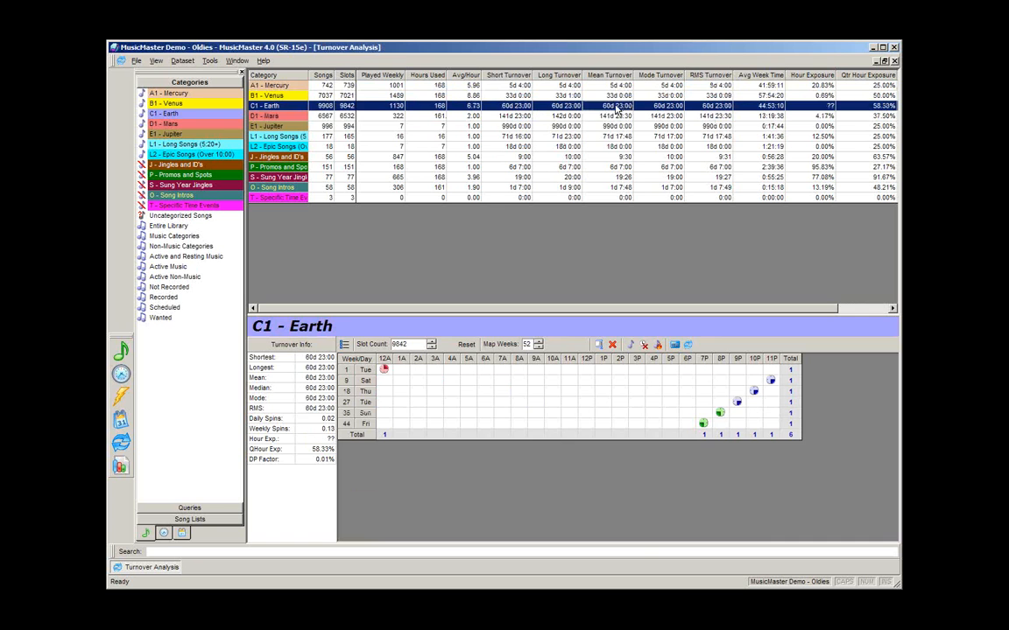
pyautogui.click(548, 116)
pyautogui.click(605, 106)
pyautogui.click(606, 114)
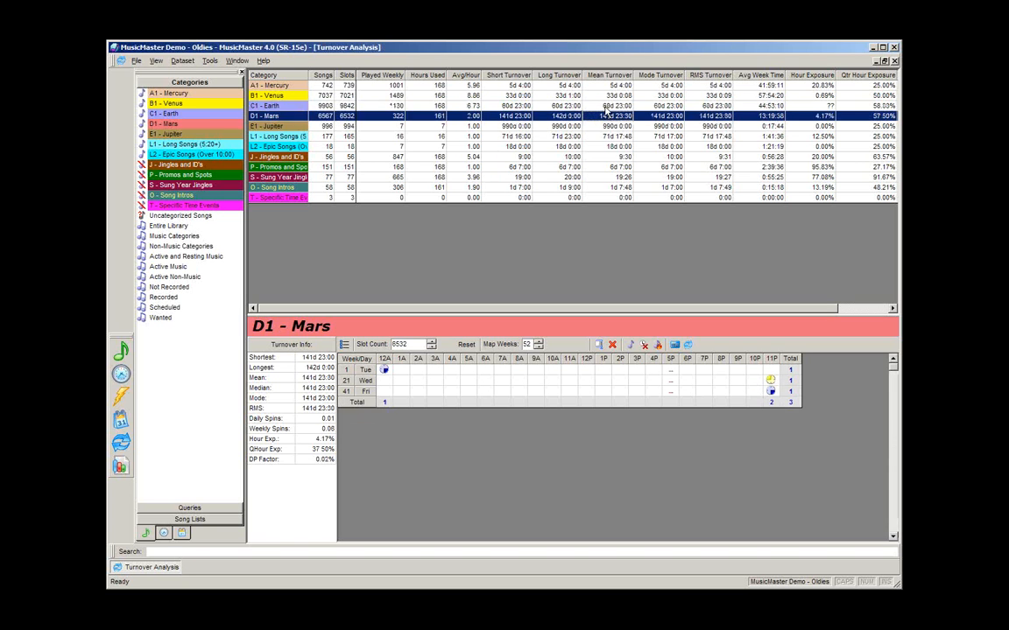
pyautogui.click(605, 105)
pyautogui.click(603, 115)
pyautogui.click(603, 106)
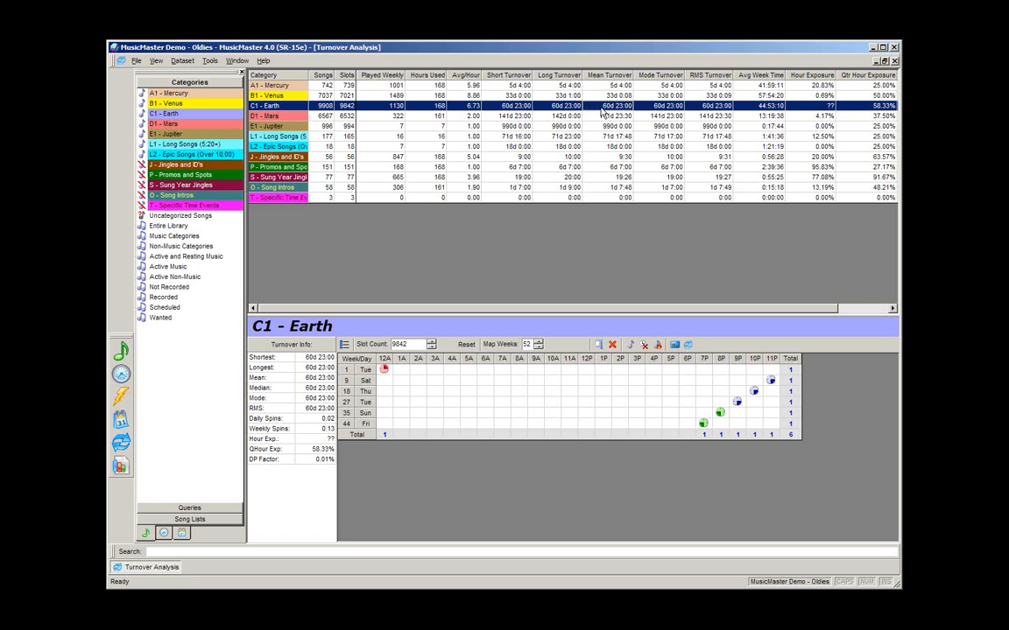